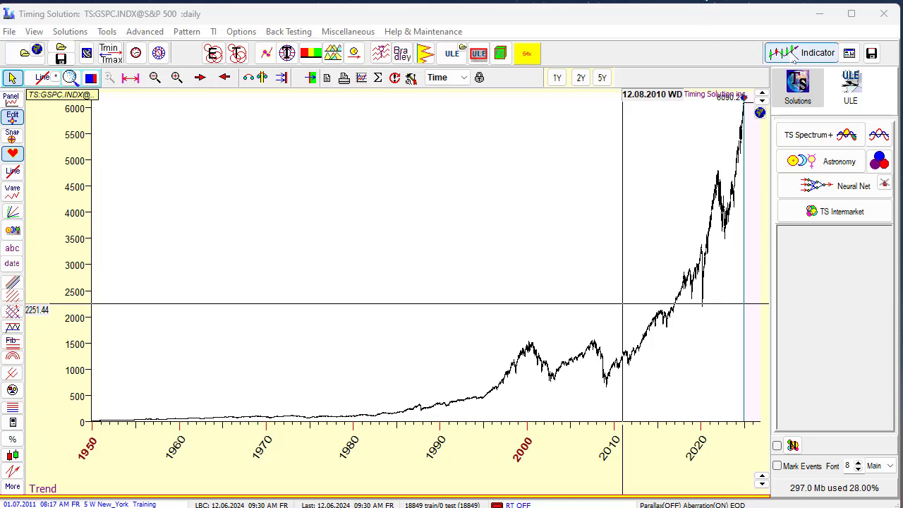
- Start a new Filtered Wave (Zigzag) indicator for the S&P 500 price chart and bring its settings into view
left_click(795, 59)
left_click_drag(787, 60, 658, 60)
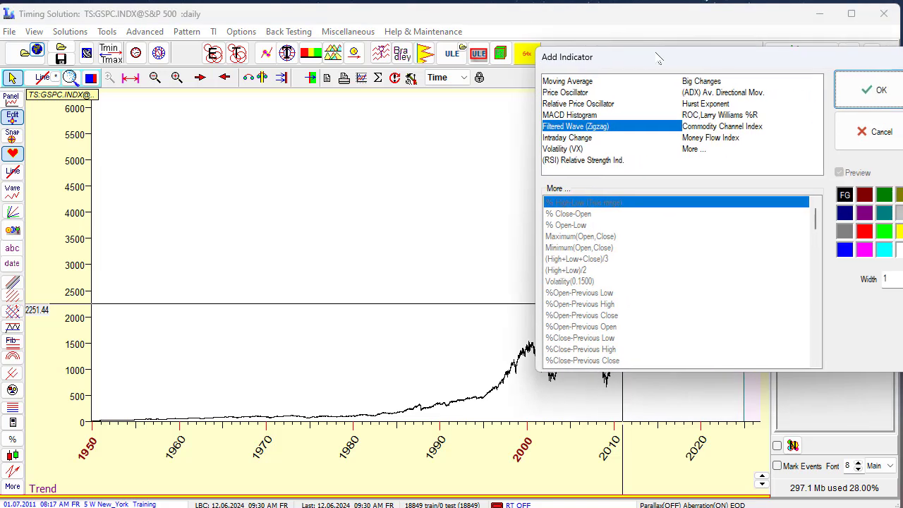
left_click(587, 138)
left_click(586, 128)
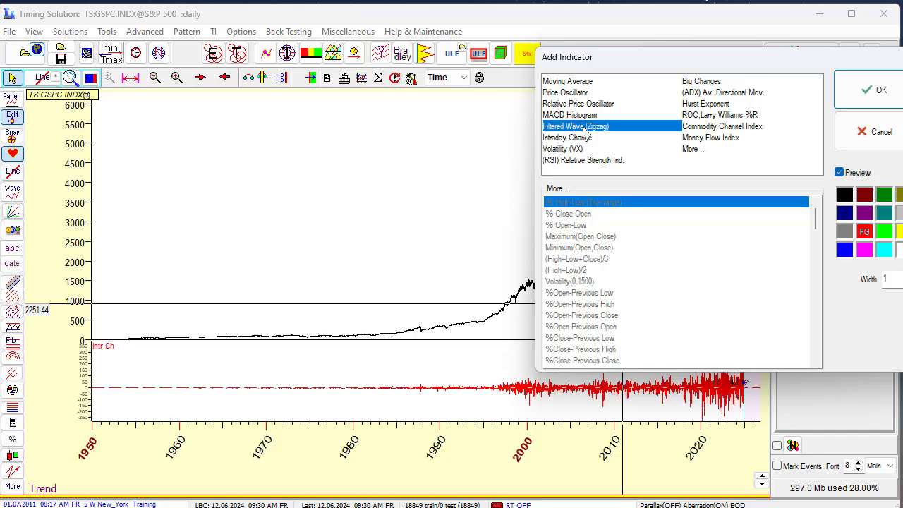
left_click(872, 90)
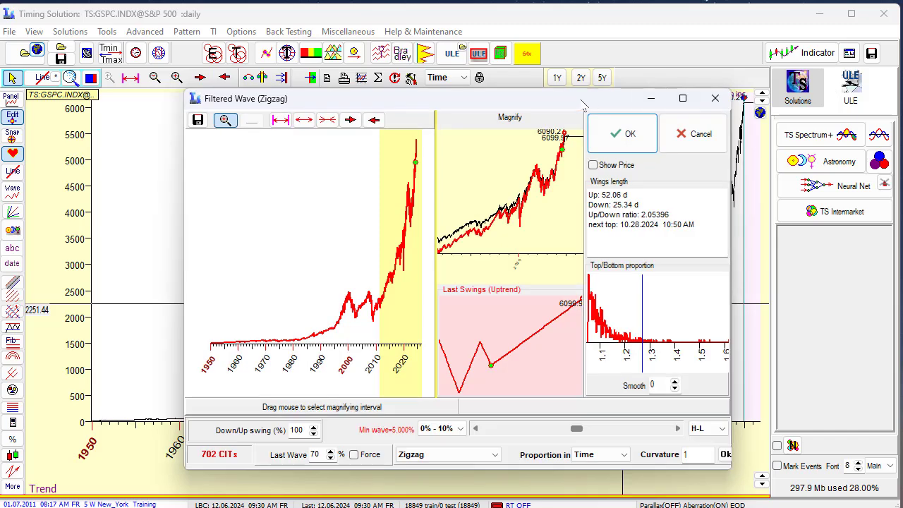
left_click_drag(578, 93, 555, 34)
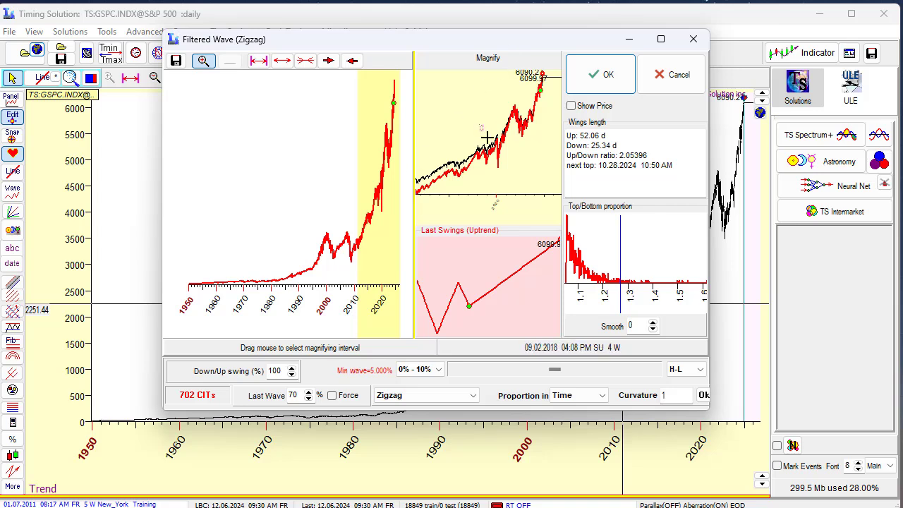
- Set the zigzag's minimum wave range to 0% - 25% and add the indicator to the price chart
left_click_drag(480, 127, 513, 175)
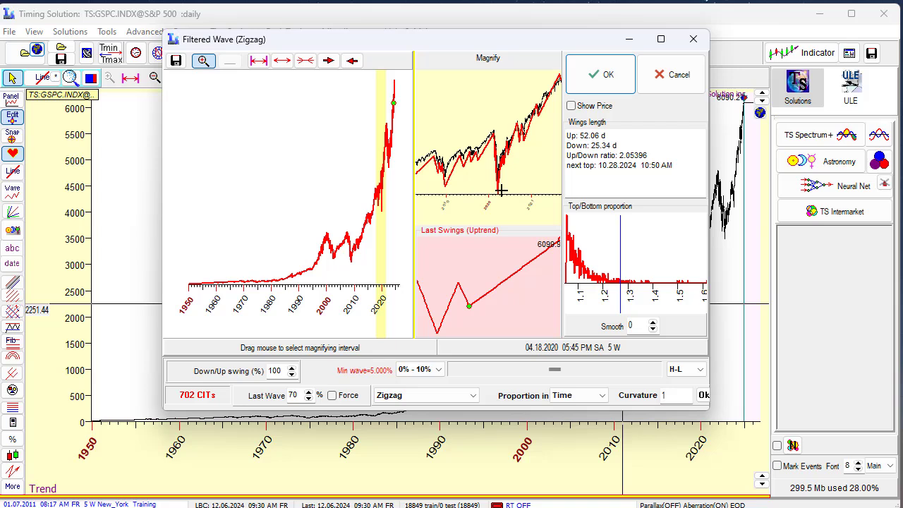
left_click(439, 372)
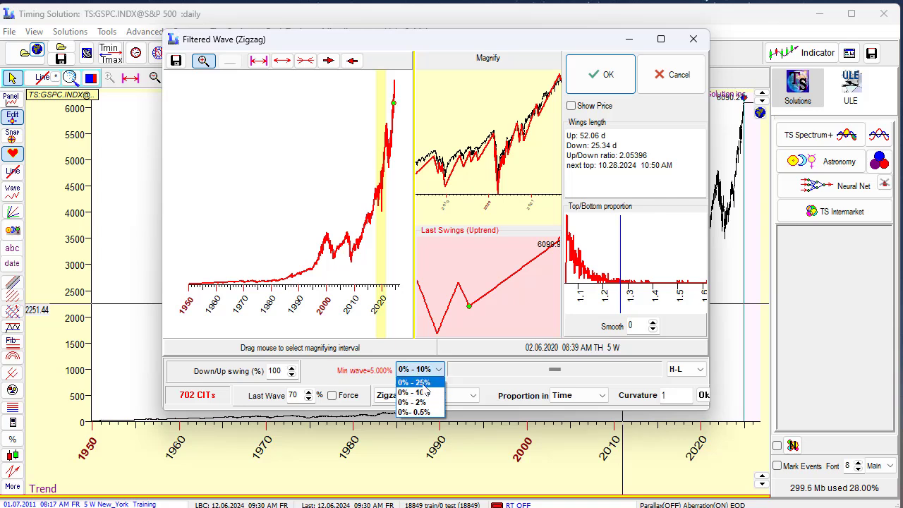
left_click(425, 385)
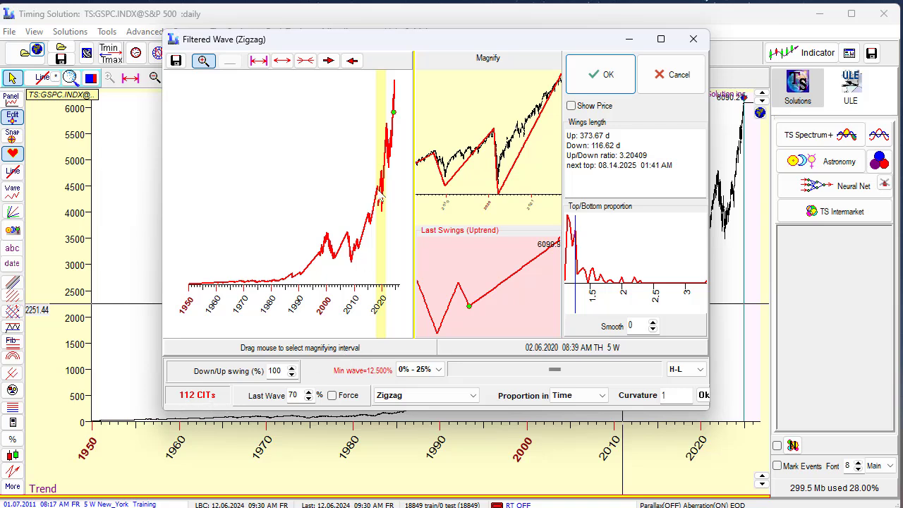
left_click(600, 75)
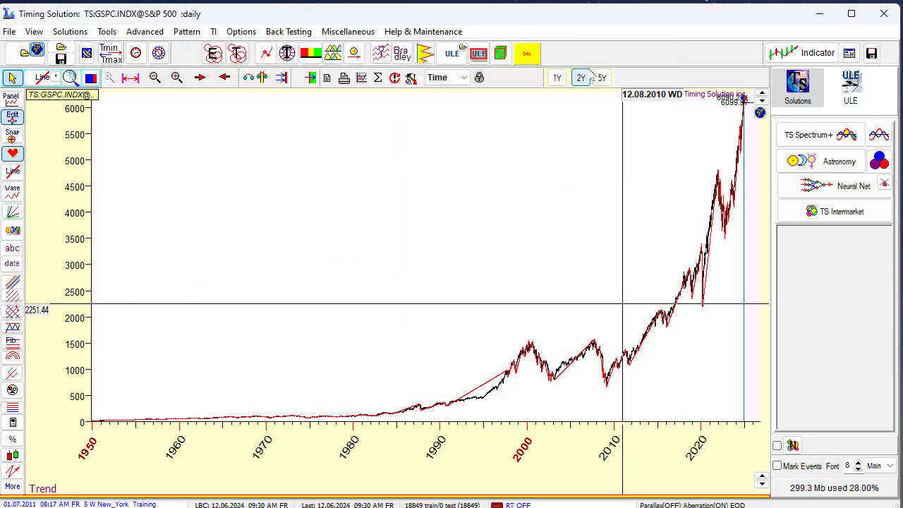
- Examine how the zigzag follows the price swings, from the most recent years back to the 1980s
left_click_drag(710, 147, 750, 258)
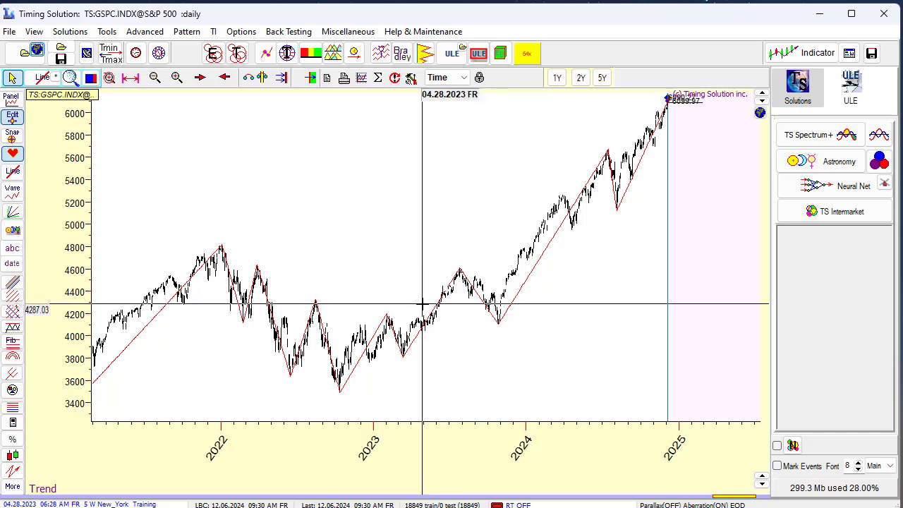
scroll(421, 304, "down", 2)
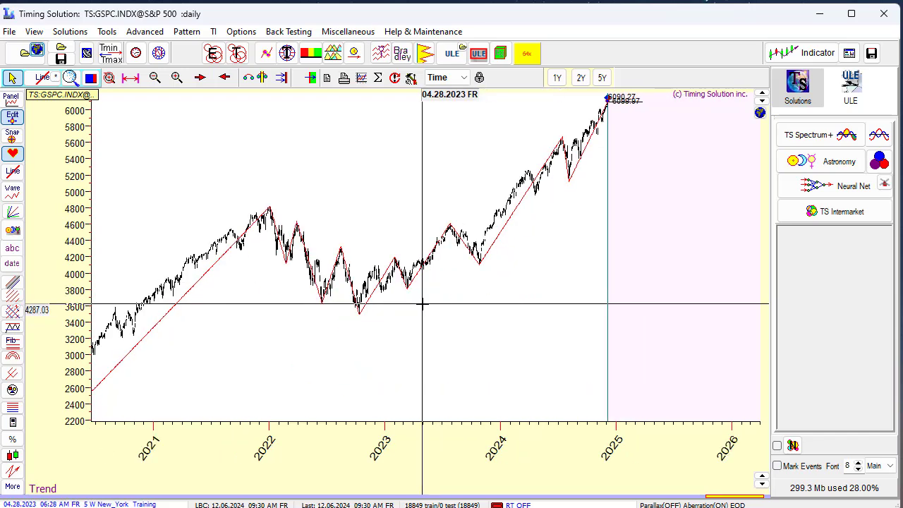
scroll(440, 299, "down", 3)
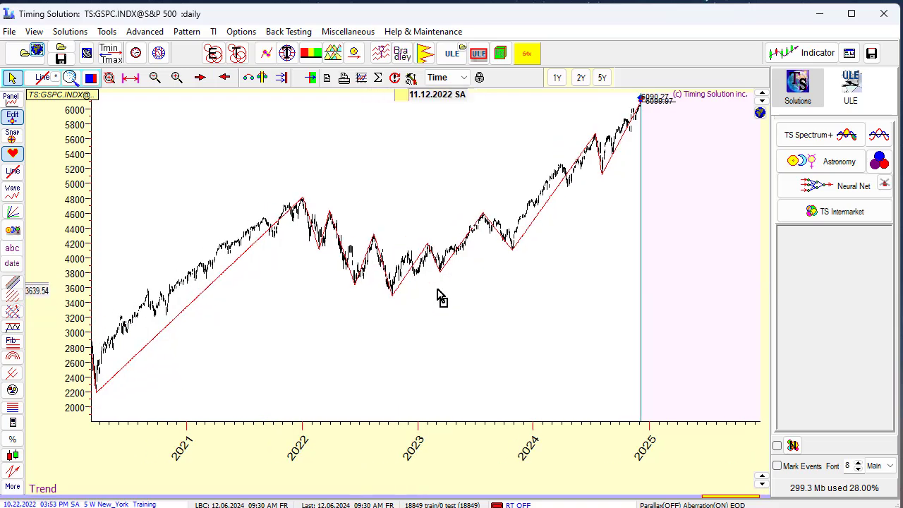
scroll(433, 306, "down", 4)
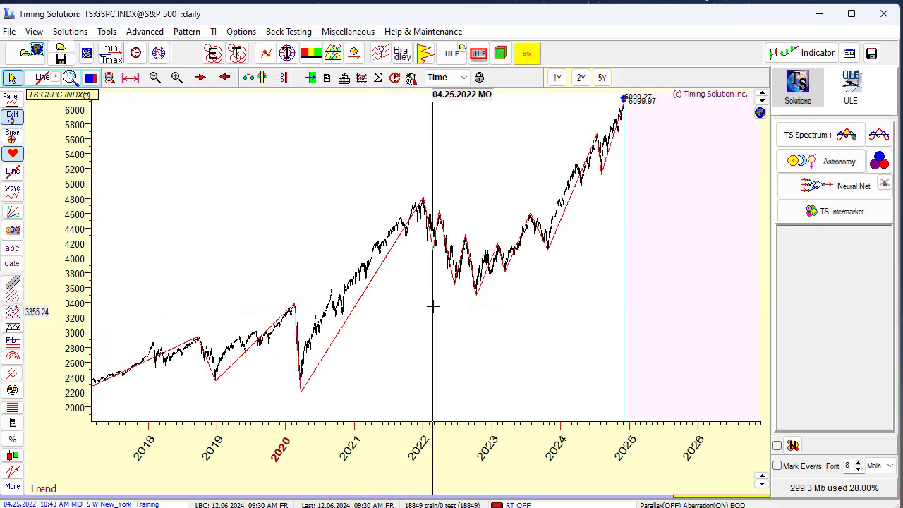
scroll(343, 325, "down", 3)
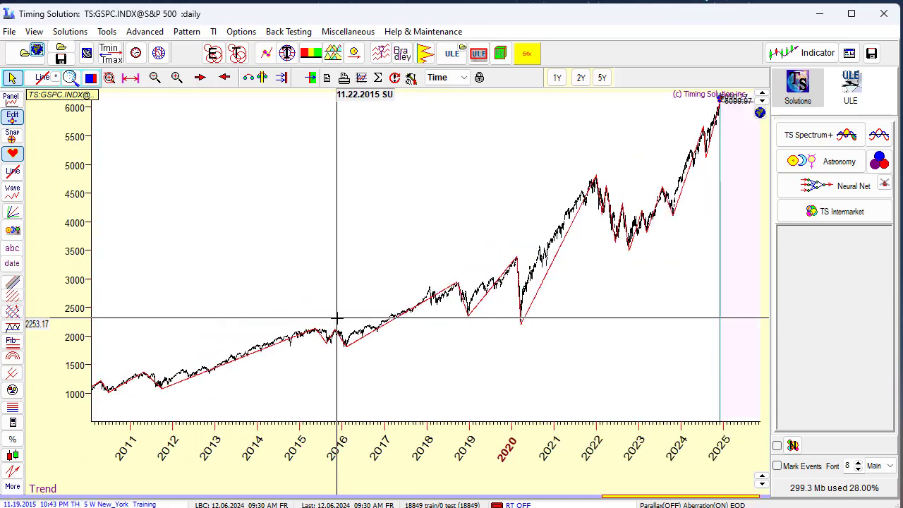
scroll(305, 299, "down", 3)
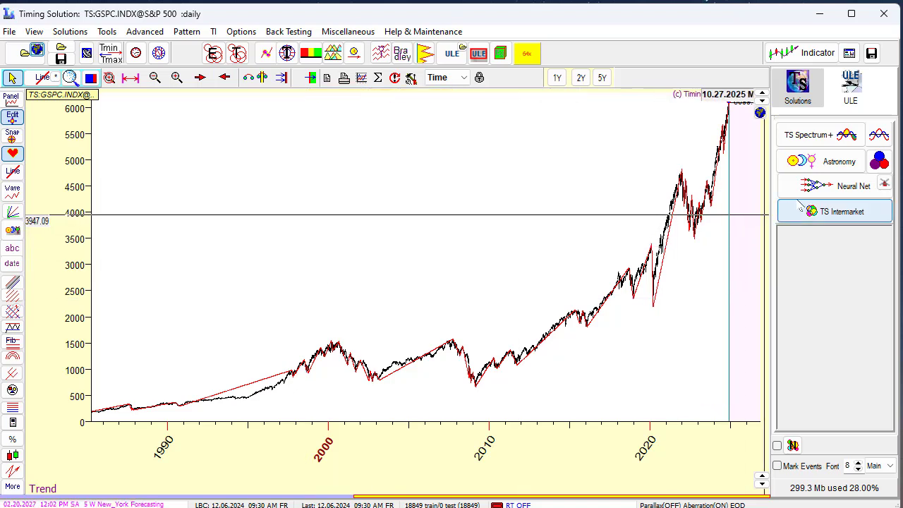
- Open the Astronomy composite for the annual cycle and show its active zones settings
left_click(819, 162)
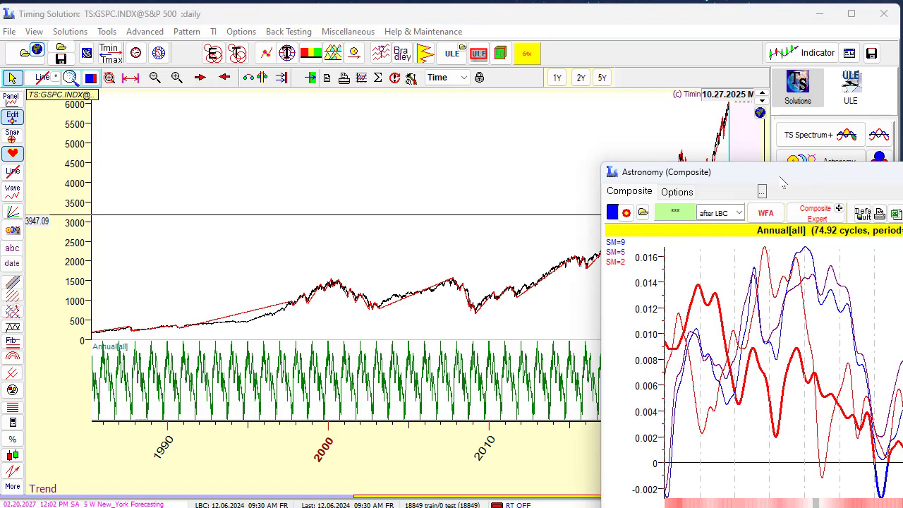
left_click_drag(783, 183, 357, 123)
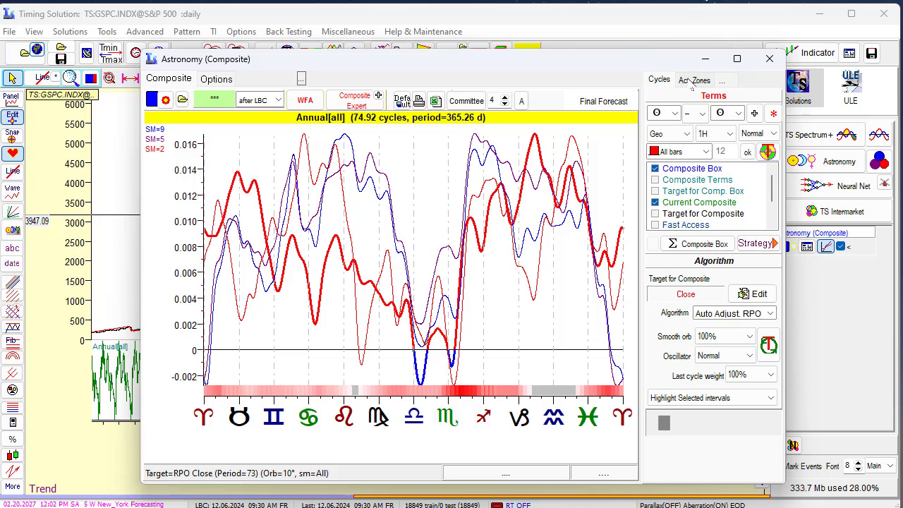
left_click(693, 82)
left_click(657, 82)
left_click(689, 80)
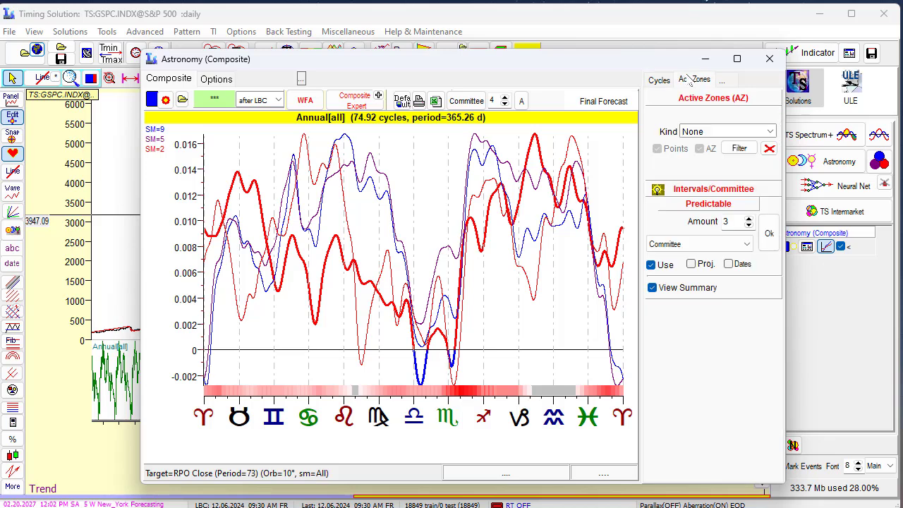
- Set the active zones kind to Turning Points and check the zigzag settings they are based on
left_click(769, 135)
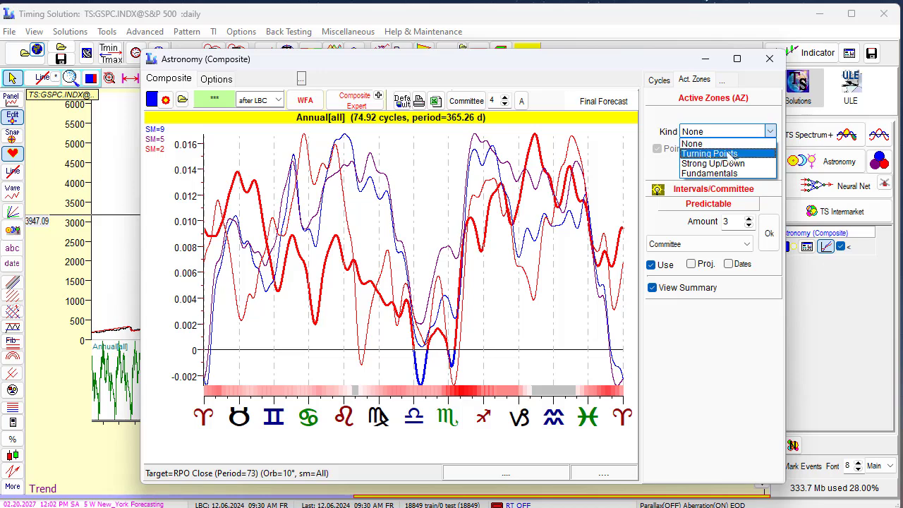
left_click(730, 154)
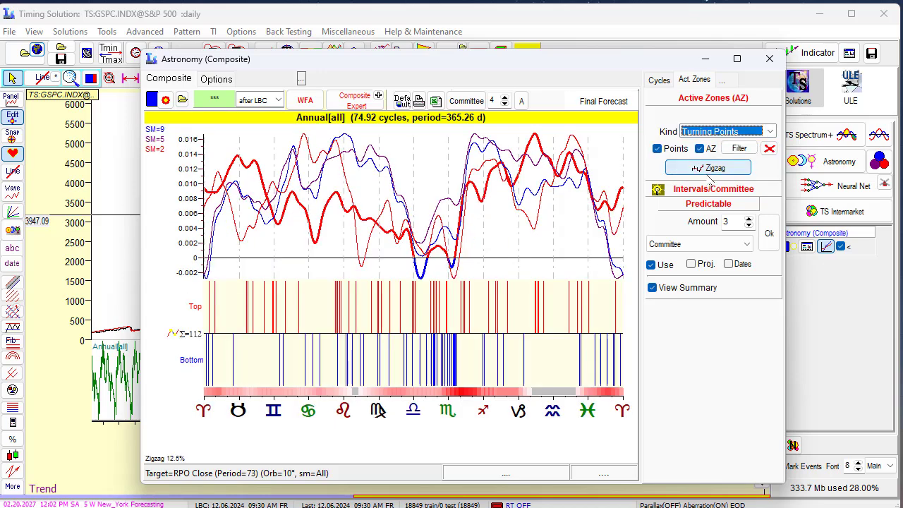
left_click(698, 168)
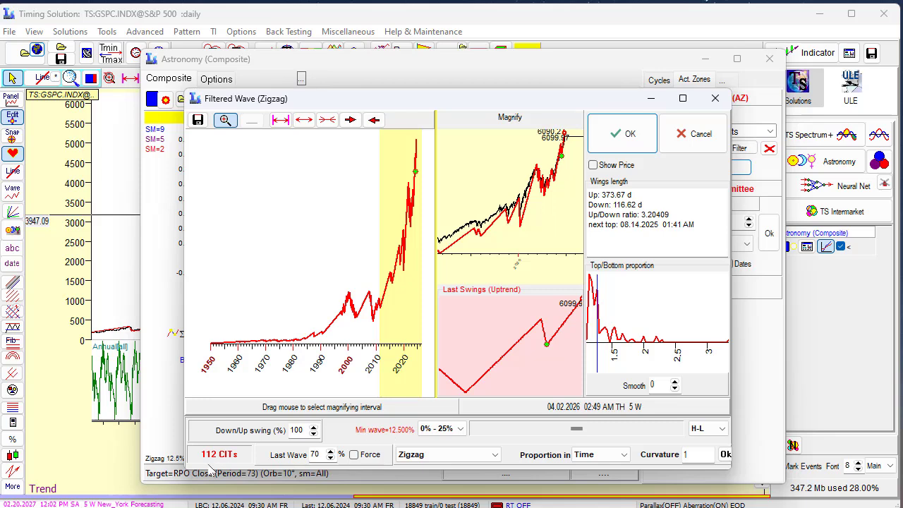
left_click(723, 100)
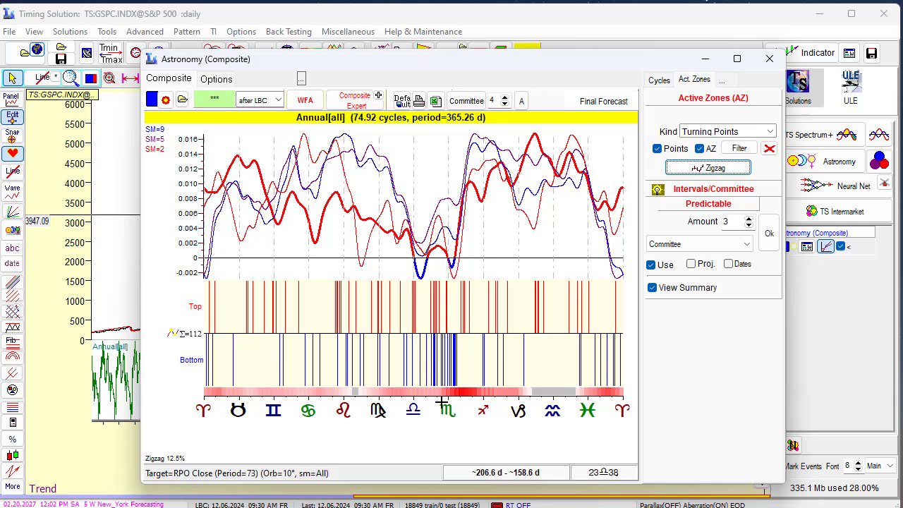
- Enable the data scale for the annual cycle in the composite's view options and return to the composite diagram
left_click(216, 79)
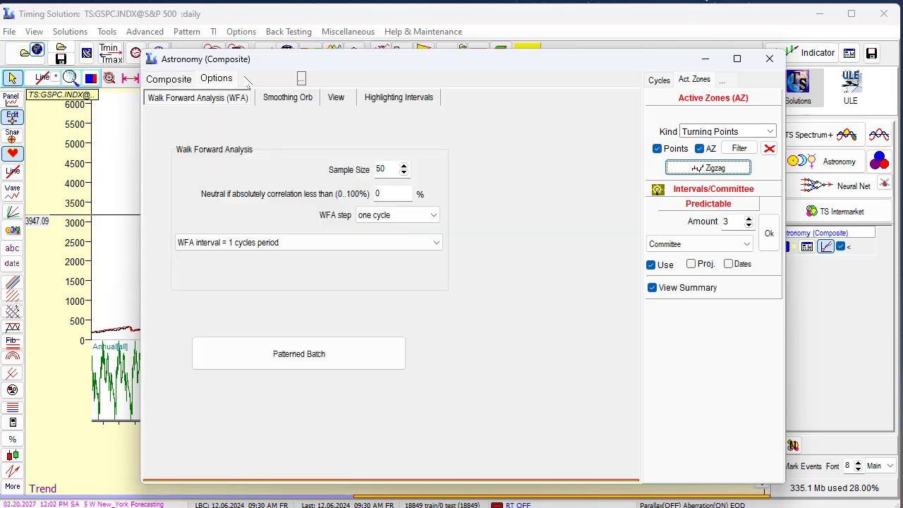
left_click(336, 98)
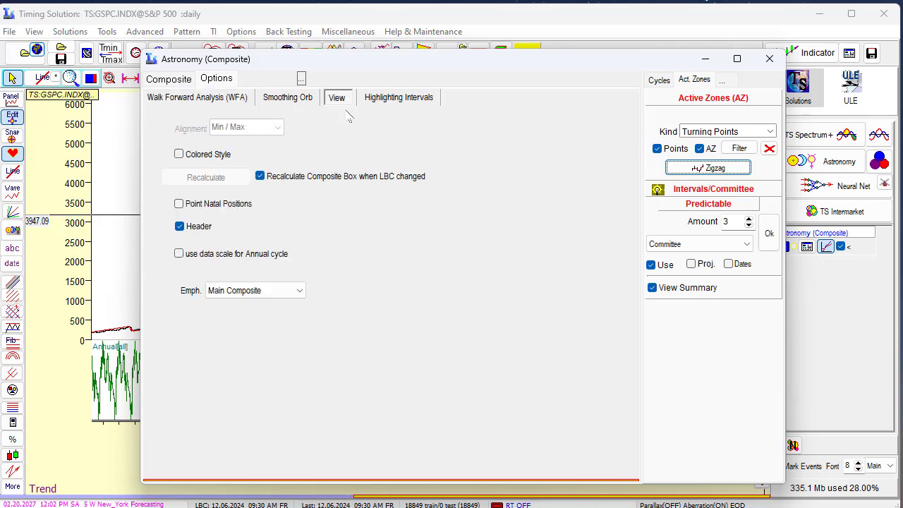
left_click(179, 254)
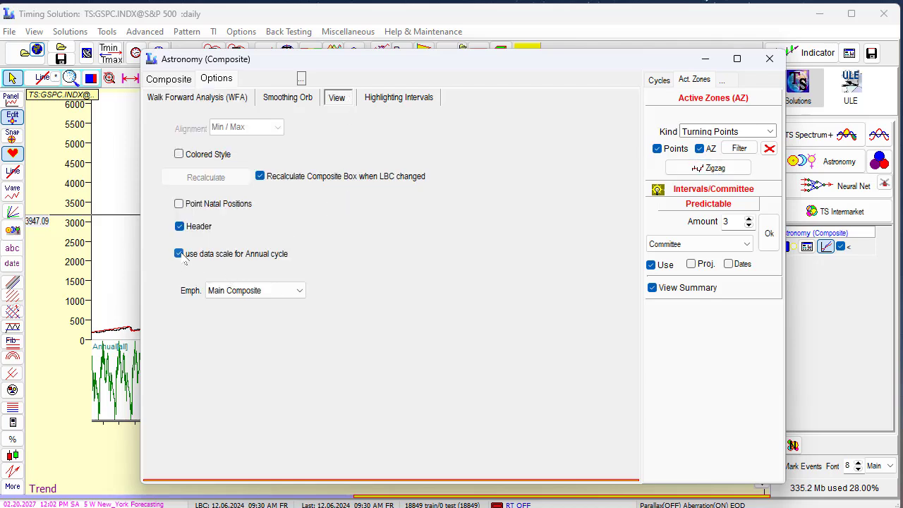
left_click(166, 79)
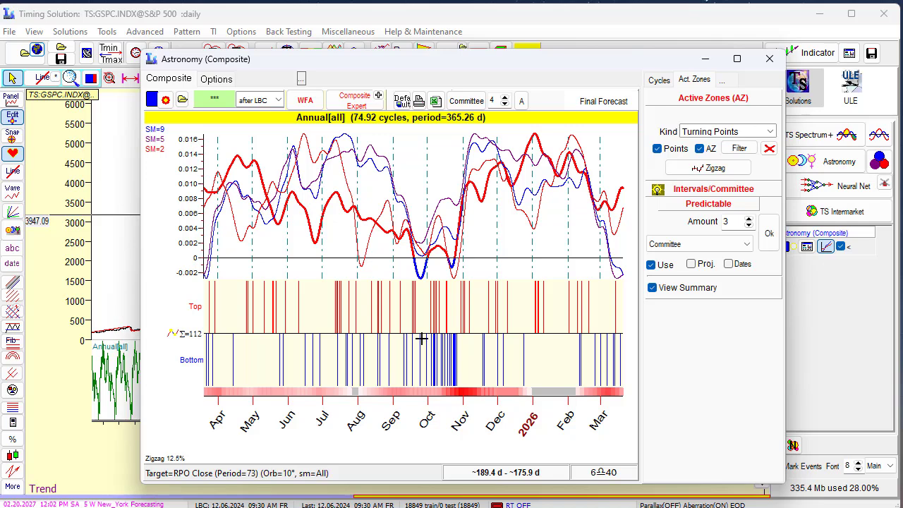
- Highlight the interval from 7° Libra to 15° Scorpio on the annual composite and uncover the main chart
left_click_drag(421, 333, 465, 370)
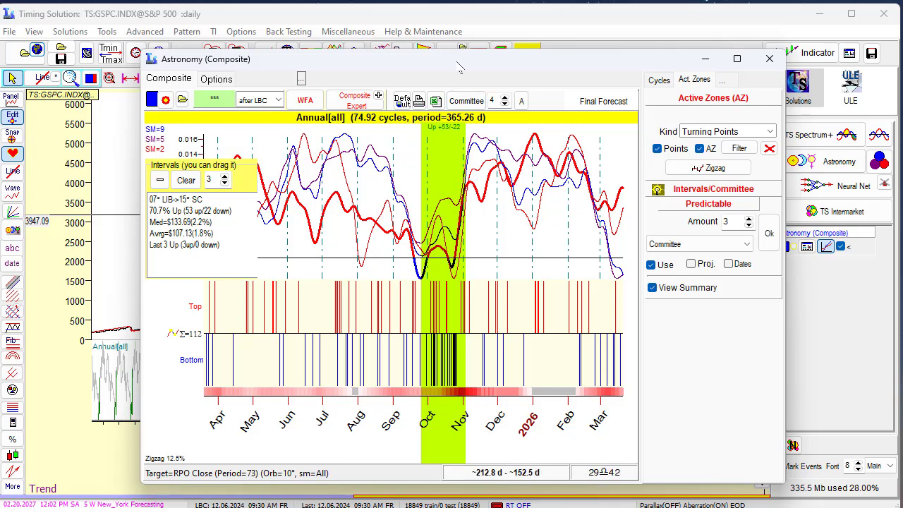
left_click_drag(457, 62, 573, 49)
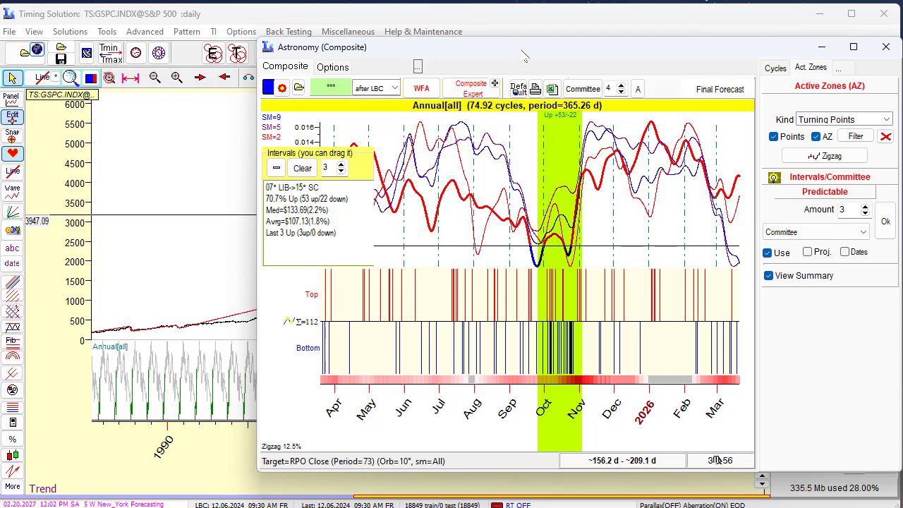
left_click_drag(525, 48, 783, 193)
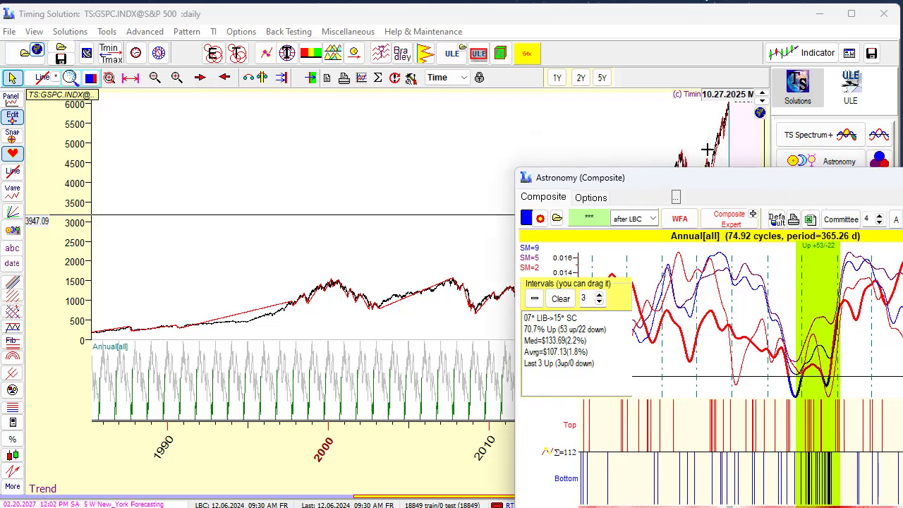
- Open the Events Model Editor with the FAM Model and arrange it beside the Astronomy composite window
left_click(452, 62)
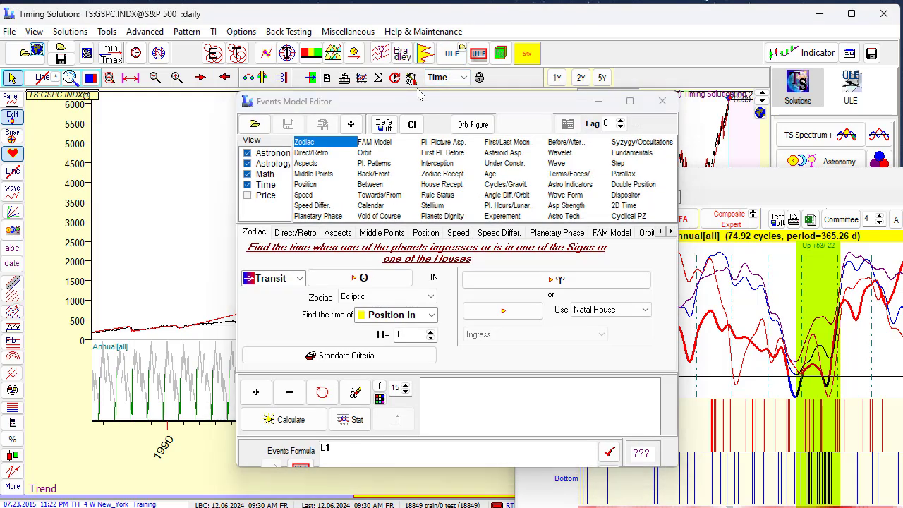
left_click(379, 144)
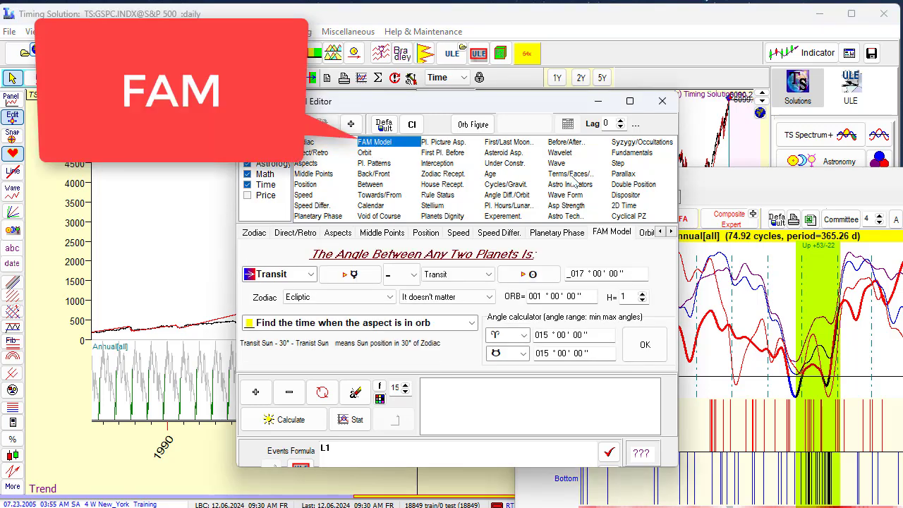
left_click_drag(527, 104, 470, 64)
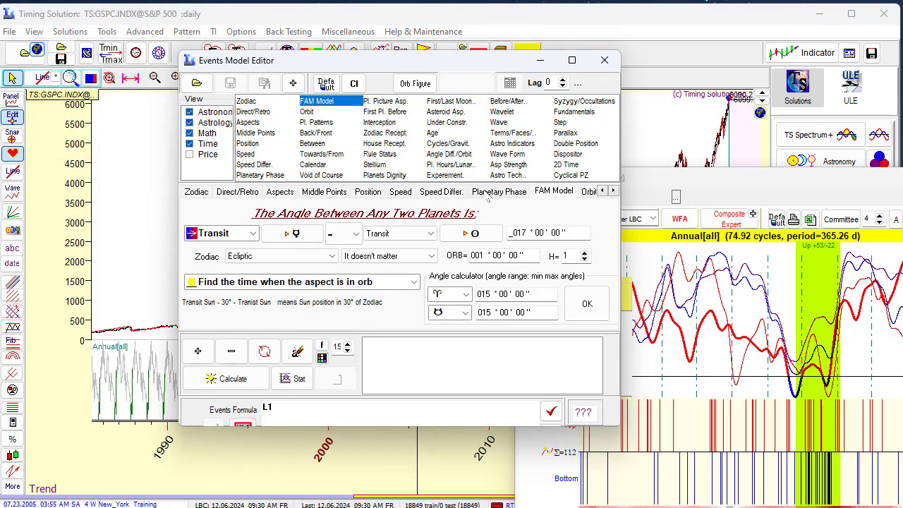
left_click(751, 196)
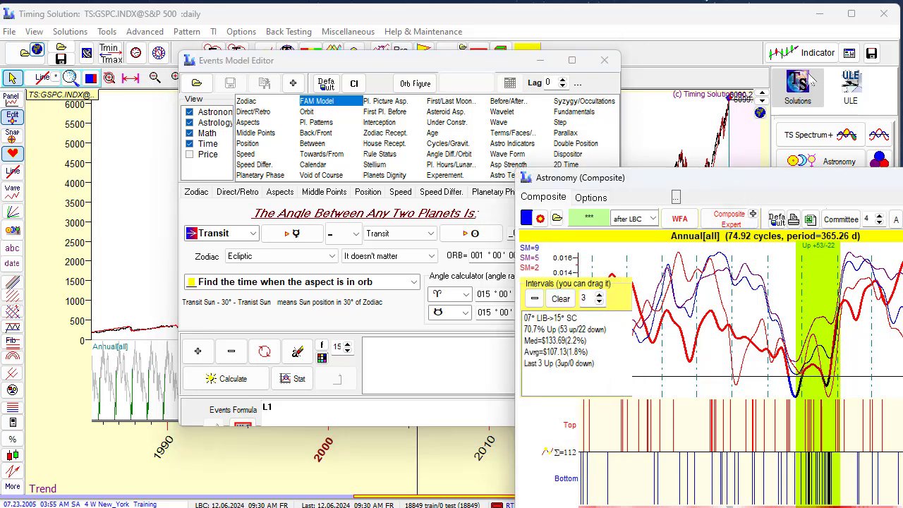
left_click_drag(599, 299, 660, 219)
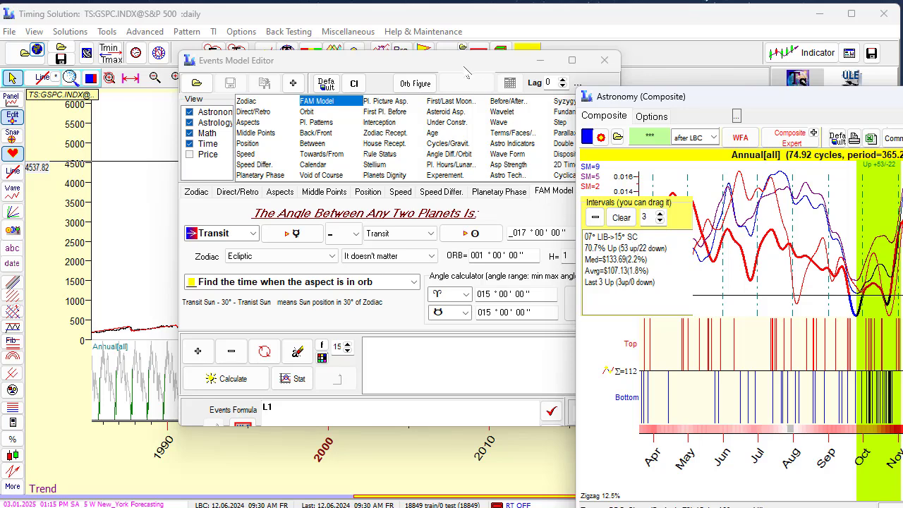
left_click_drag(463, 65, 400, 44)
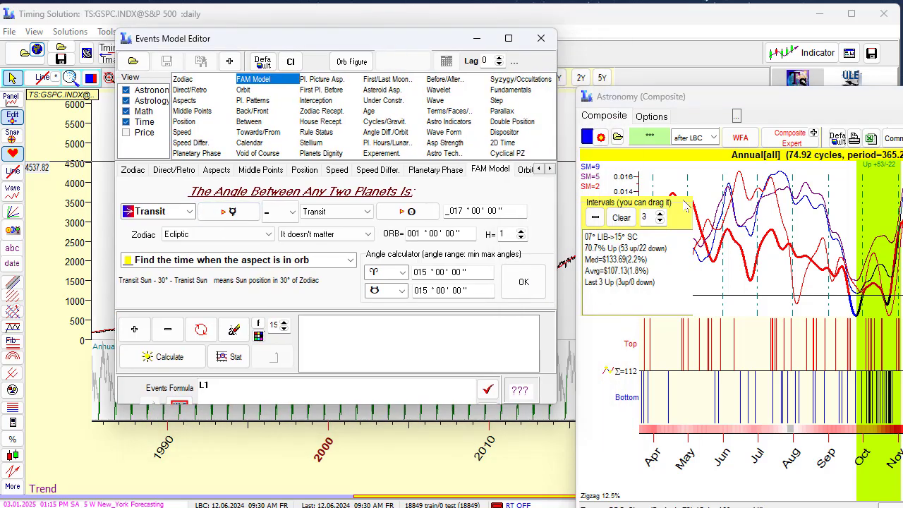
left_click_drag(789, 104, 680, 100)
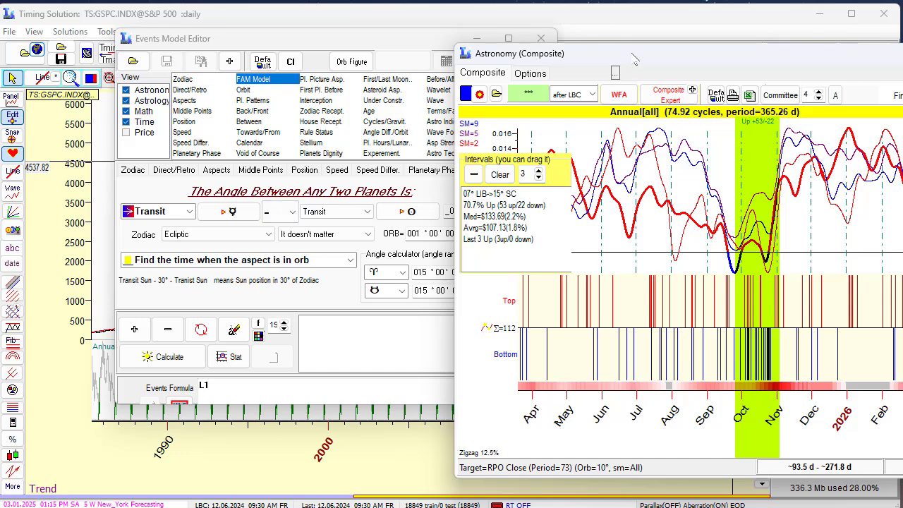
- Set both transit planets of the FAM model's angle condition to the Sun
left_click_drag(632, 54, 693, 60)
left_click(233, 211)
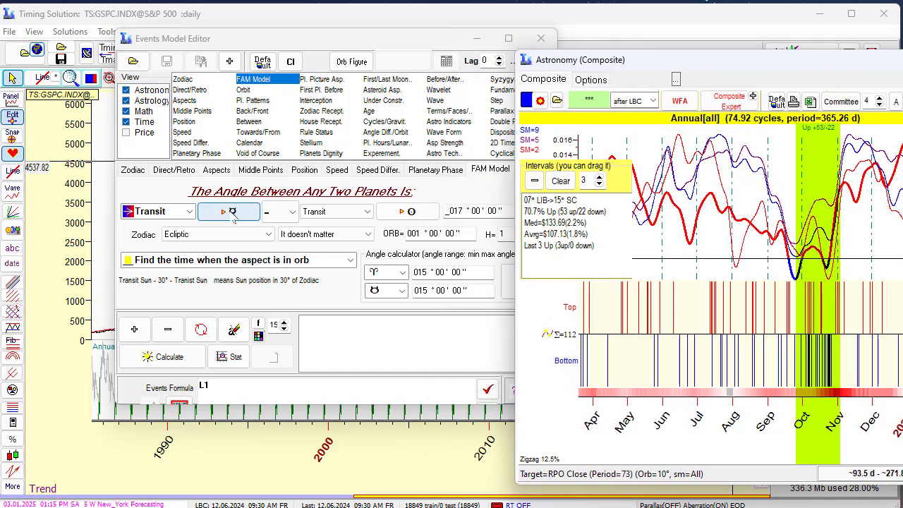
left_click(247, 177)
left_click(275, 146)
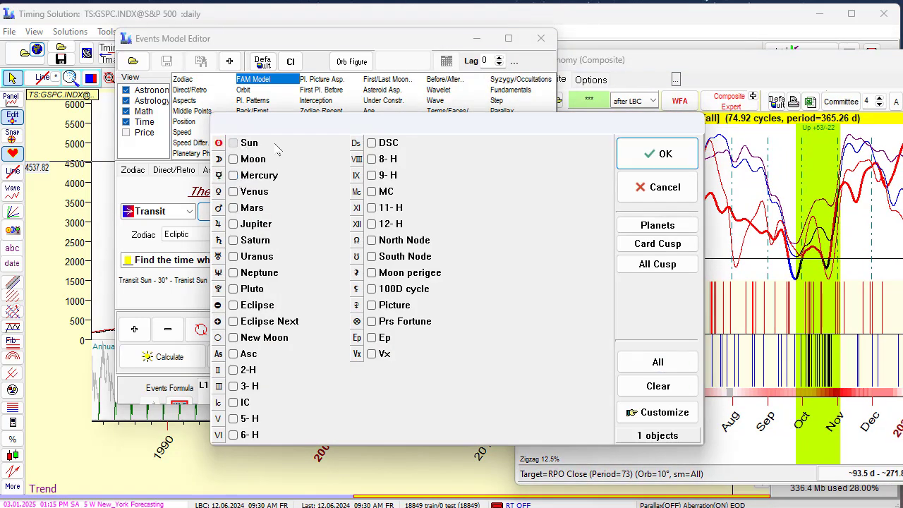
left_click(626, 163)
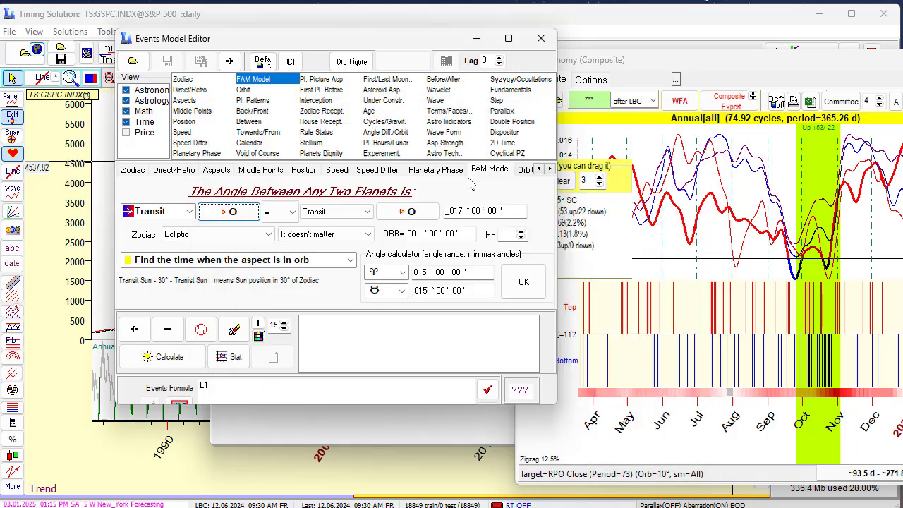
left_click(393, 215)
left_click(658, 154)
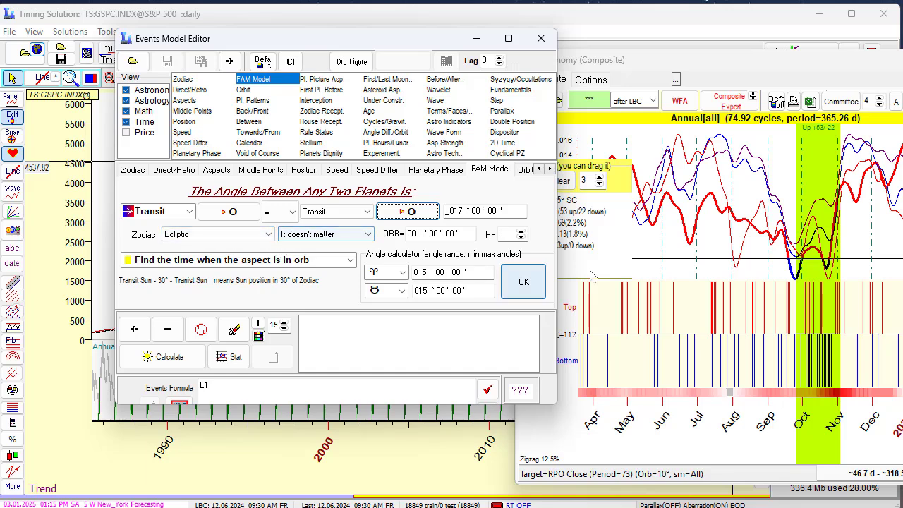
- Set the start of the angle calculator's range to 7° Libra, matching the highlighted composite interval
left_click(707, 71)
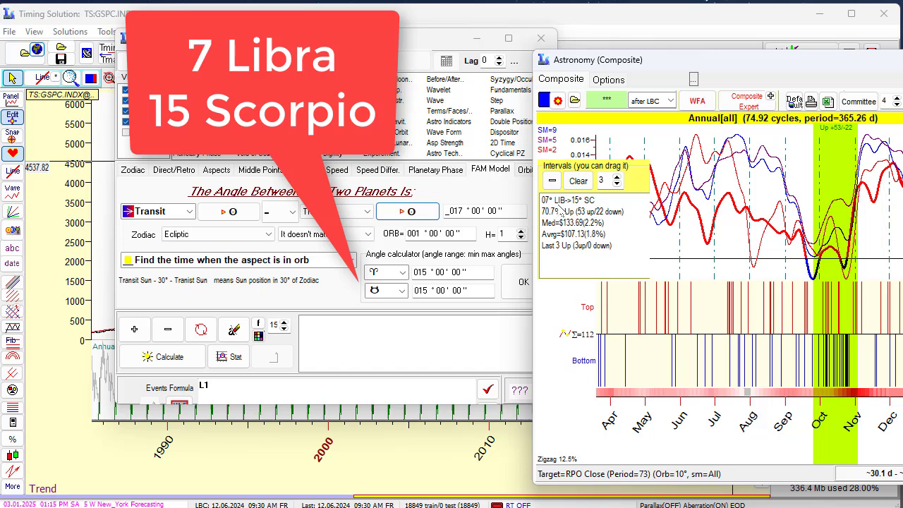
left_click(384, 272)
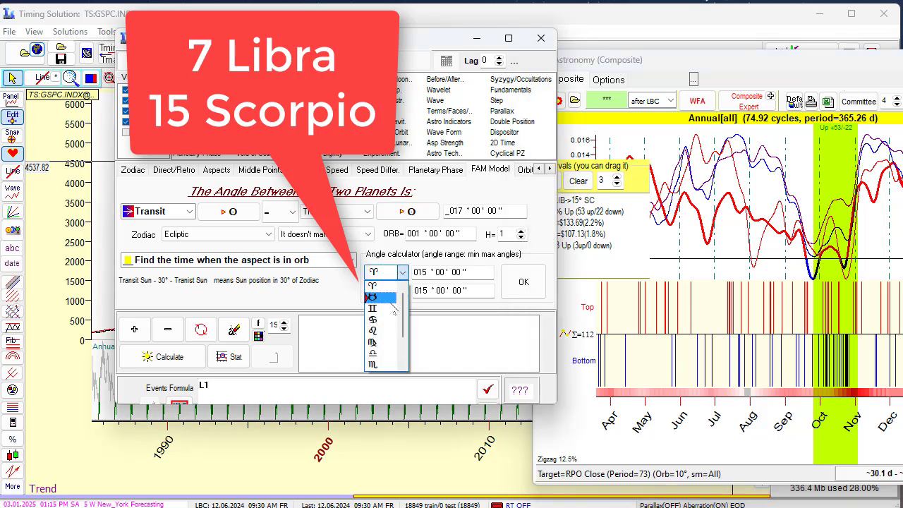
left_click(379, 353)
left_click(418, 274)
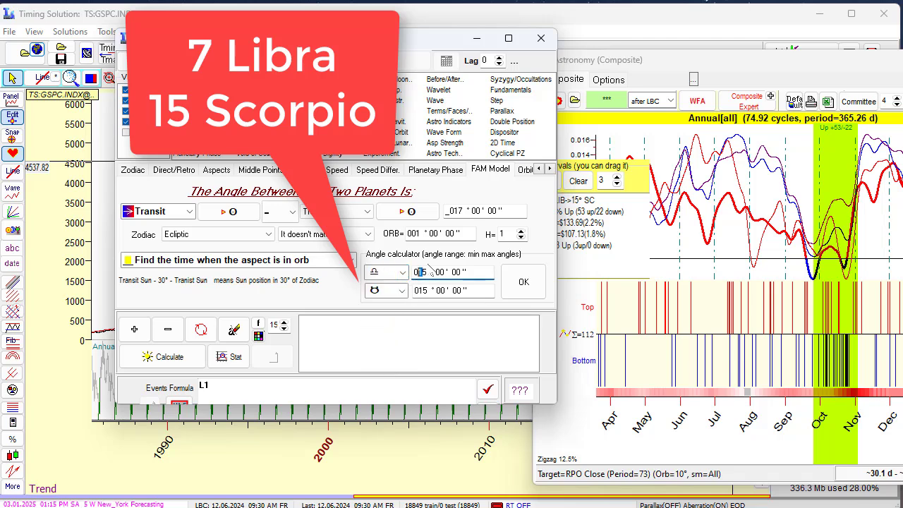
type("07")
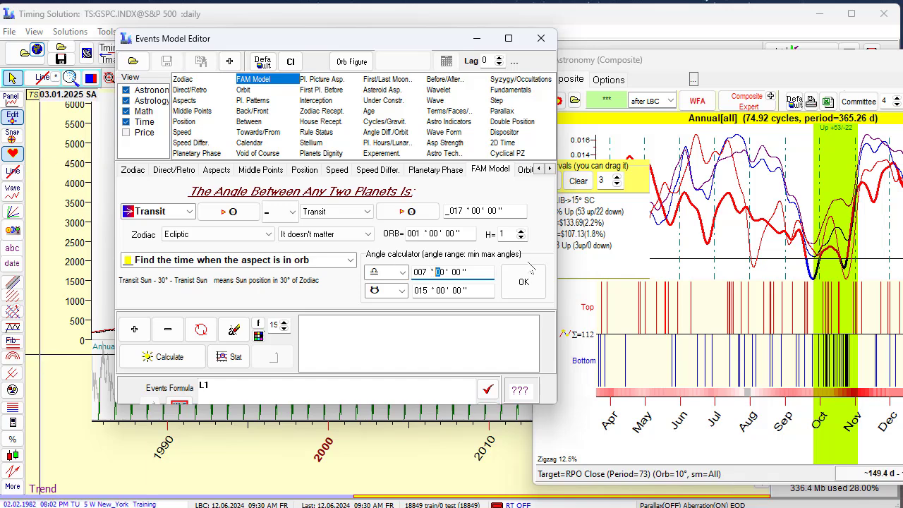
- Set the end of the calculator's range to 15° Scorpio and apply the range to the model's angle and orb
left_click(597, 225)
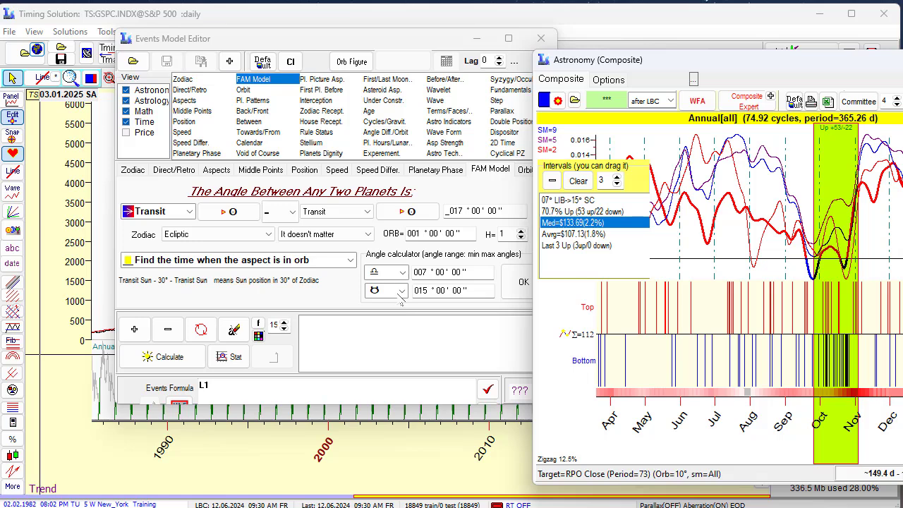
left_click(402, 291)
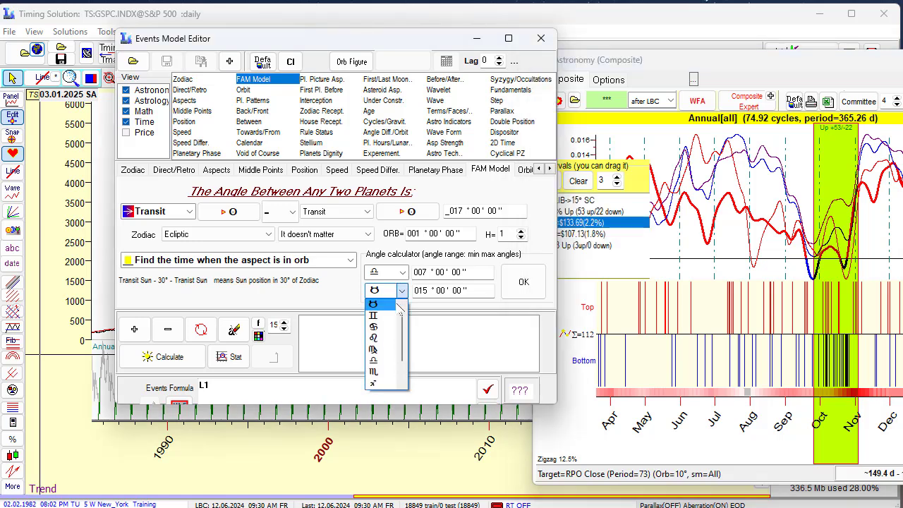
left_click(380, 371)
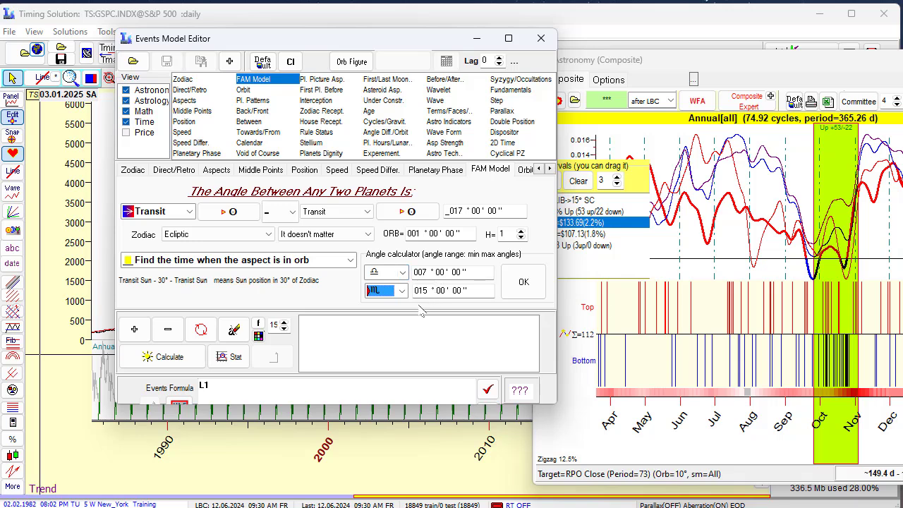
left_click(521, 286)
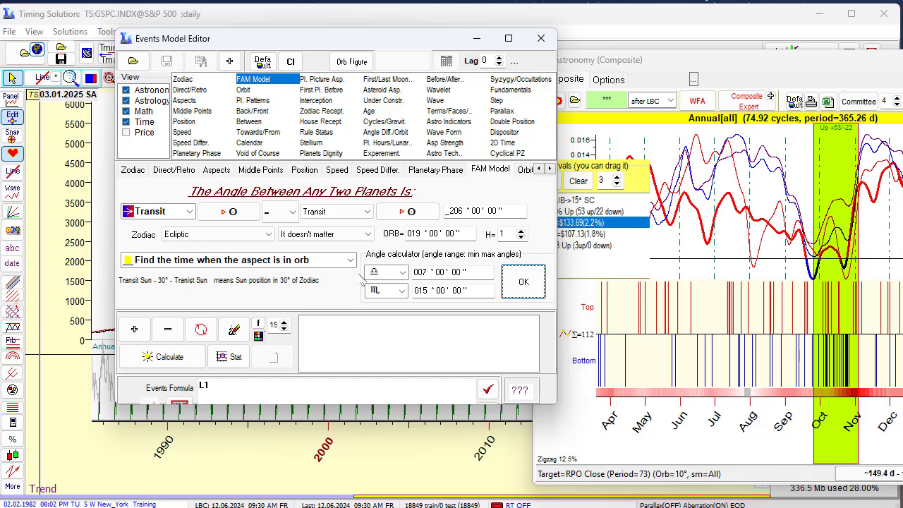
- Add the Sun position event to the model, calculate it and uncover the main price chart
left_click(134, 329)
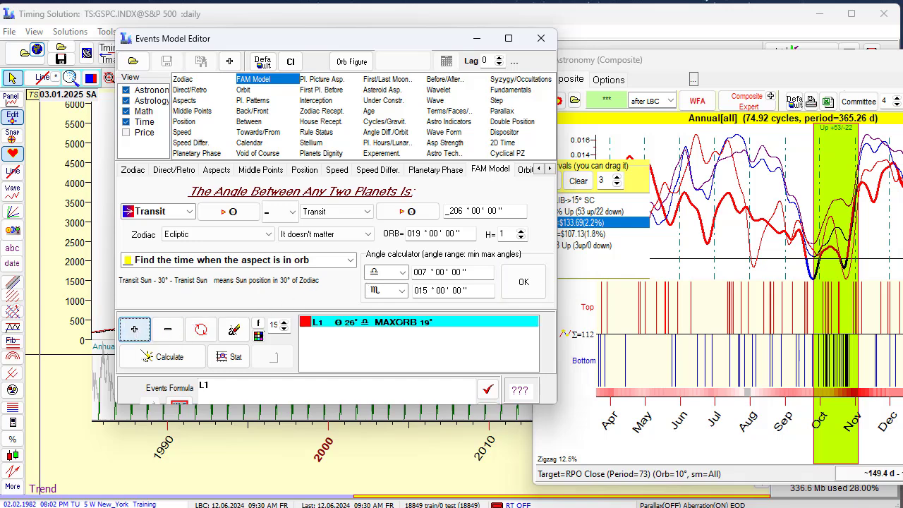
left_click(166, 358)
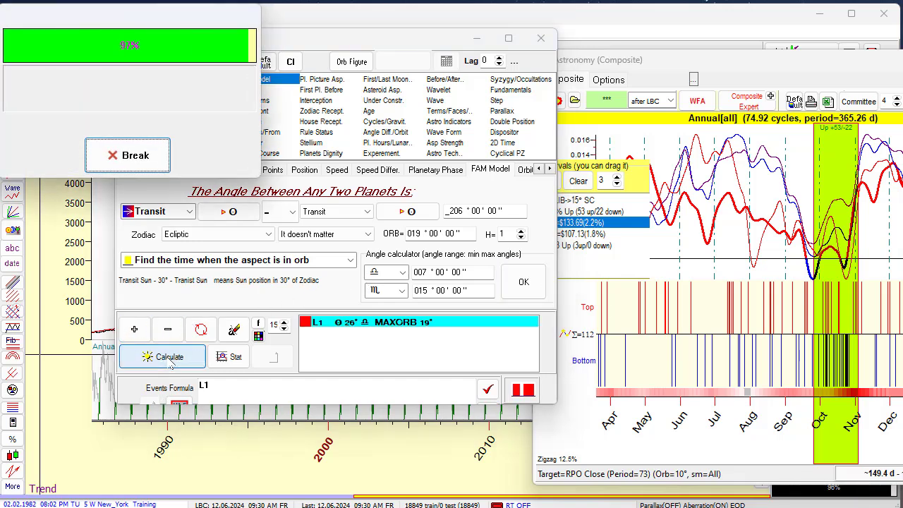
left_click(477, 38)
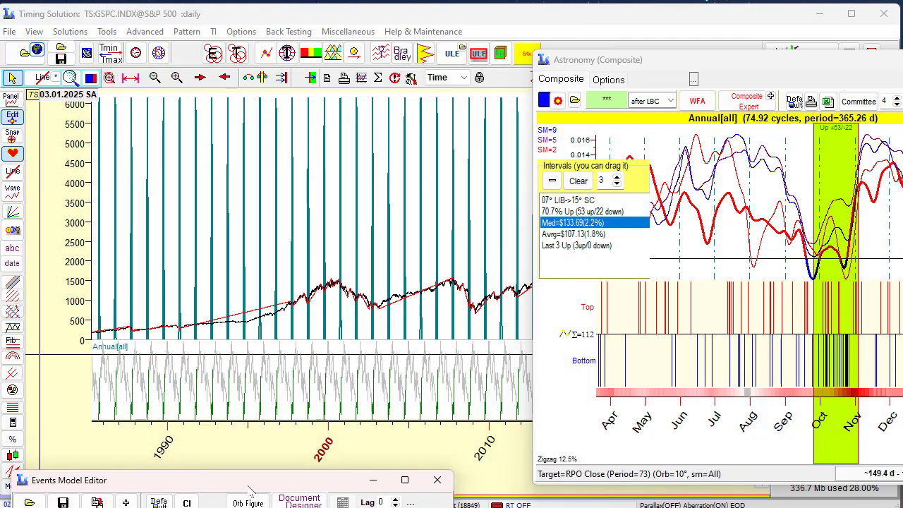
- Examine the calculated event curve on the price chart around October 2006 against the highlighted annual composite interval
left_click_drag(424, 289, 474, 366)
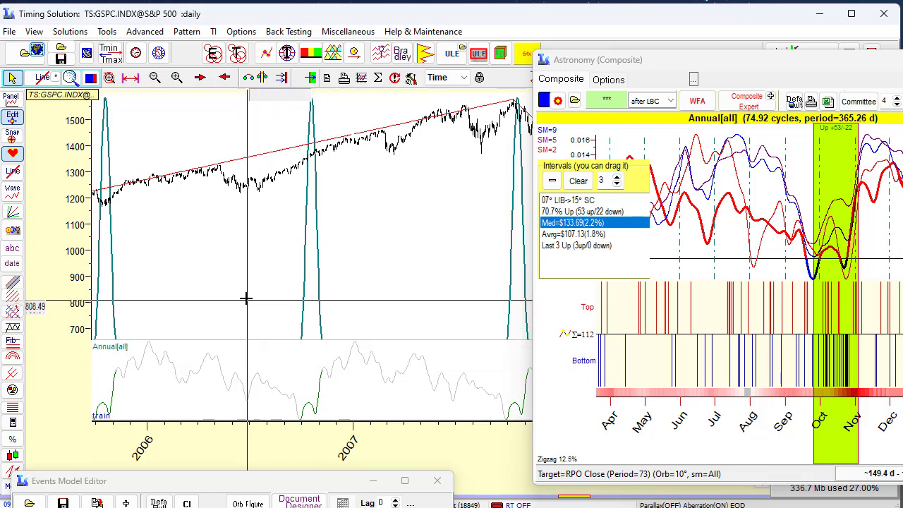
left_click_drag(247, 297, 360, 357)
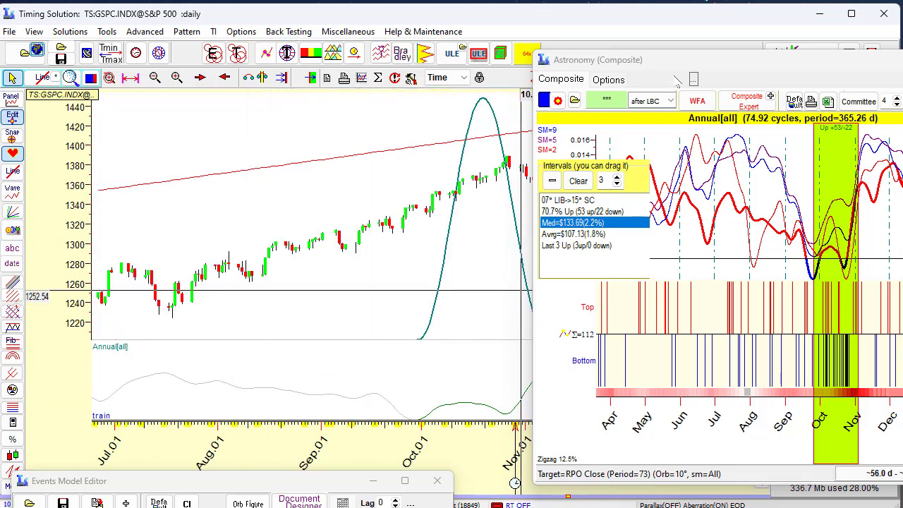
left_click_drag(720, 62, 814, 58)
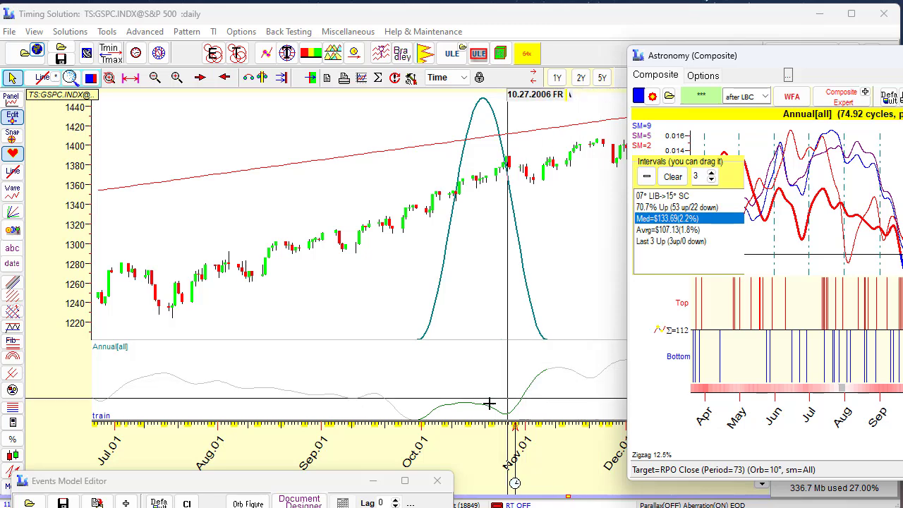
left_click_drag(800, 60, 686, 50)
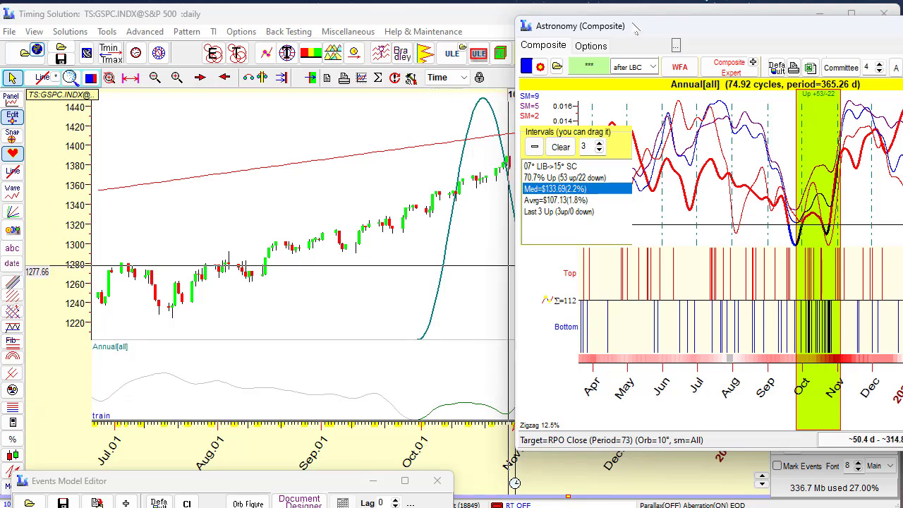
left_click_drag(637, 32, 749, 31)
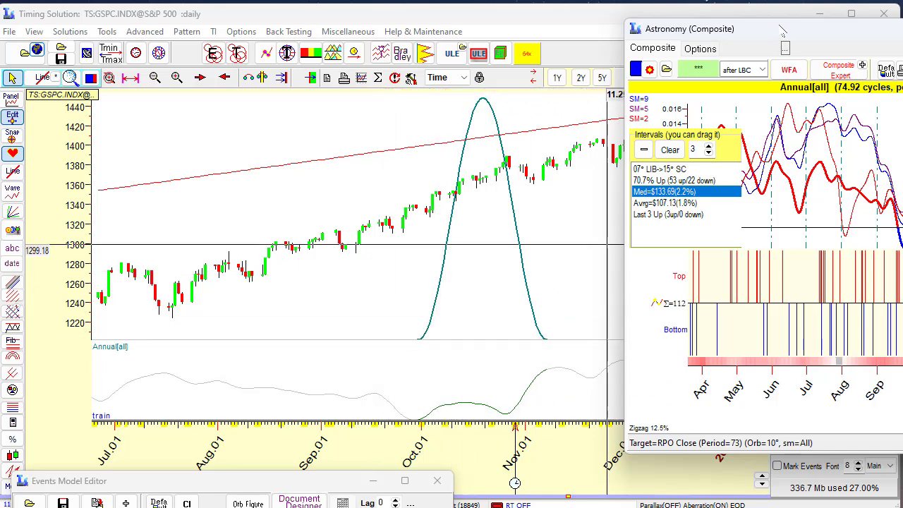
- Show the composite for the Venus phase (synodic) cycle (584 d) in the Astronomy composite window
left_click_drag(782, 31, 356, 34)
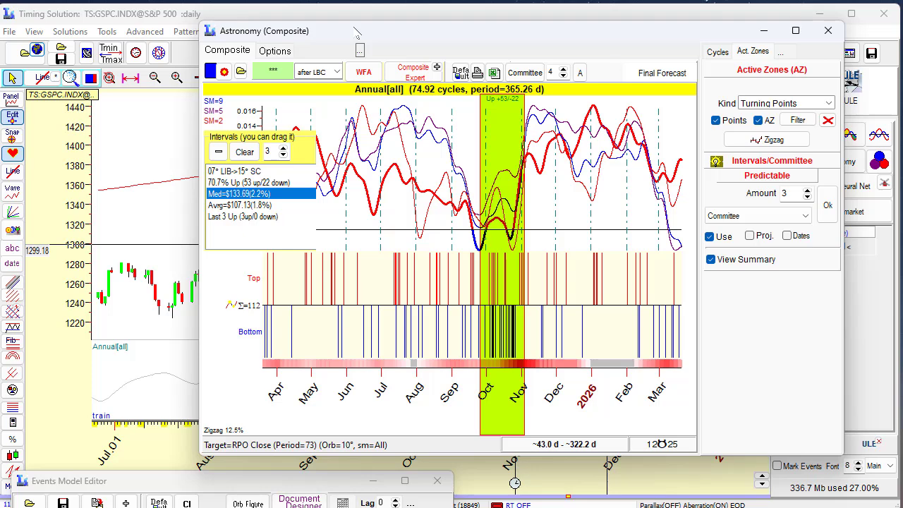
left_click(717, 57)
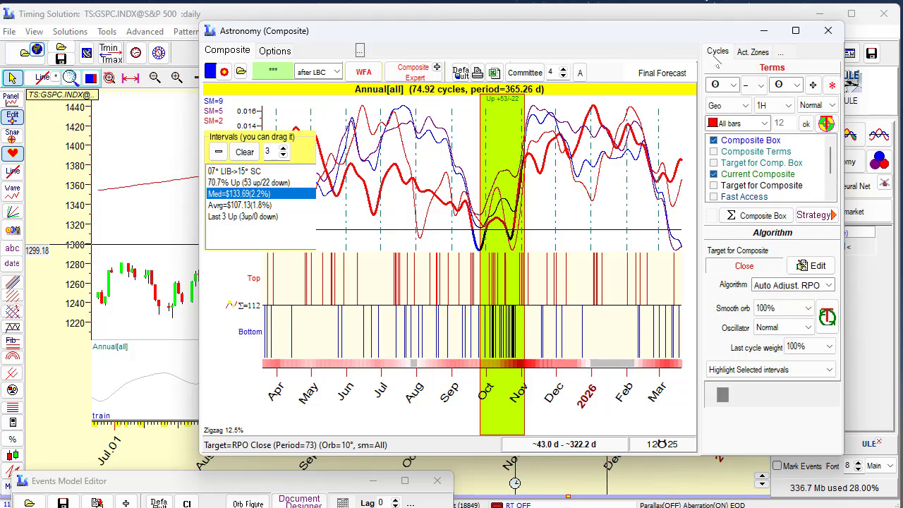
left_click(832, 86)
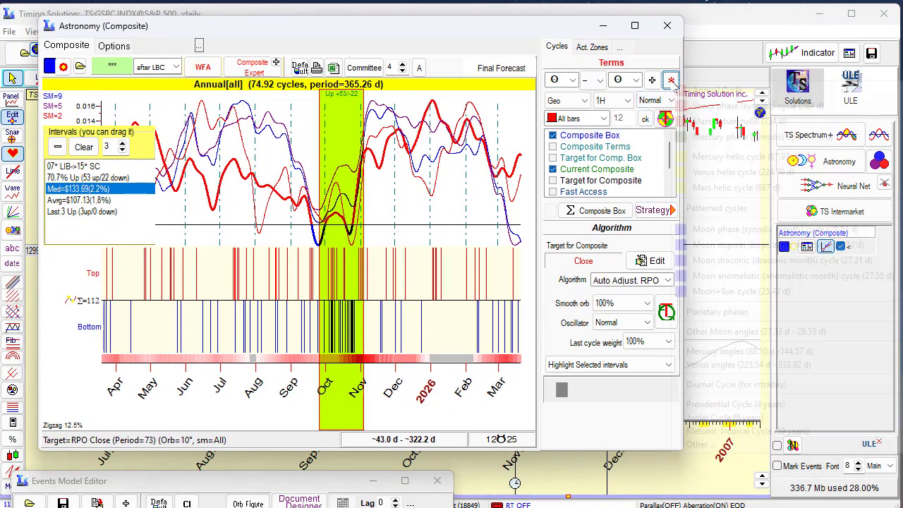
left_click(671, 80)
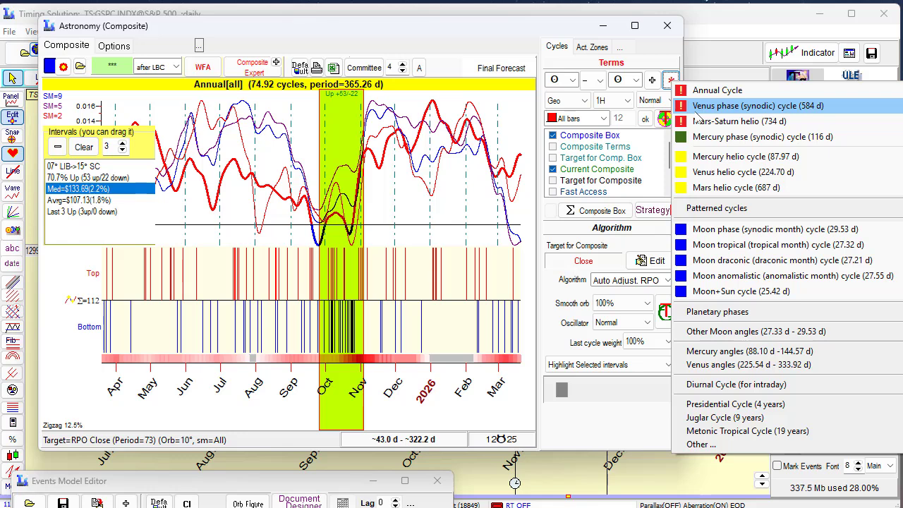
left_click(695, 111)
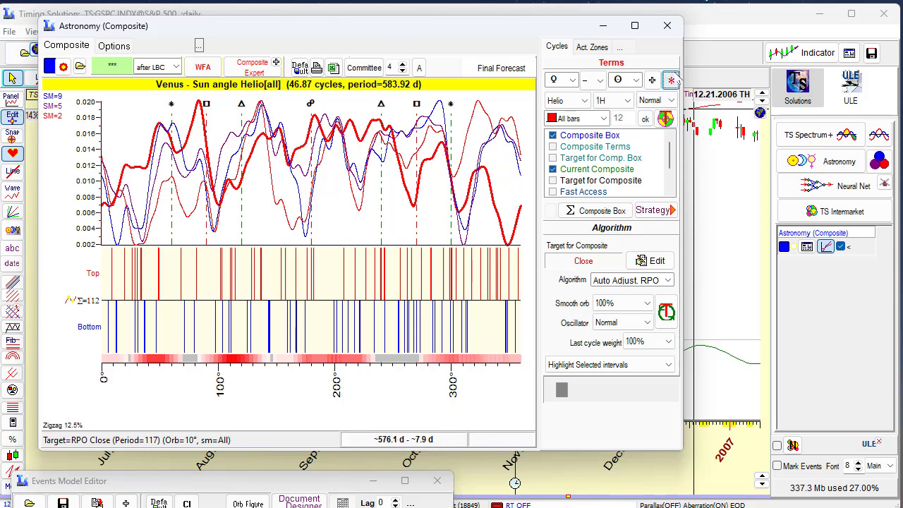
- Switch the composite to the Mars-Saturn helio cycle (734 d) and highlight the interval from 36°22' to 117°35'
left_click(671, 80)
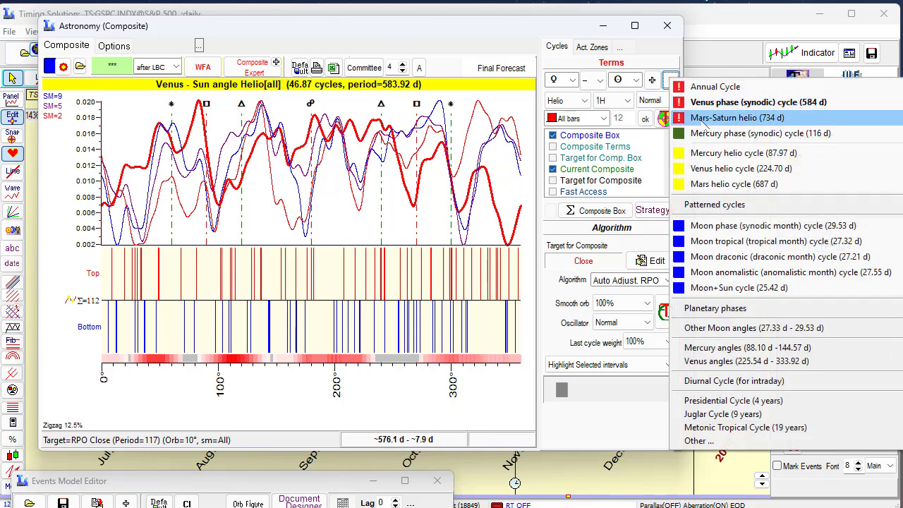
left_click(705, 124)
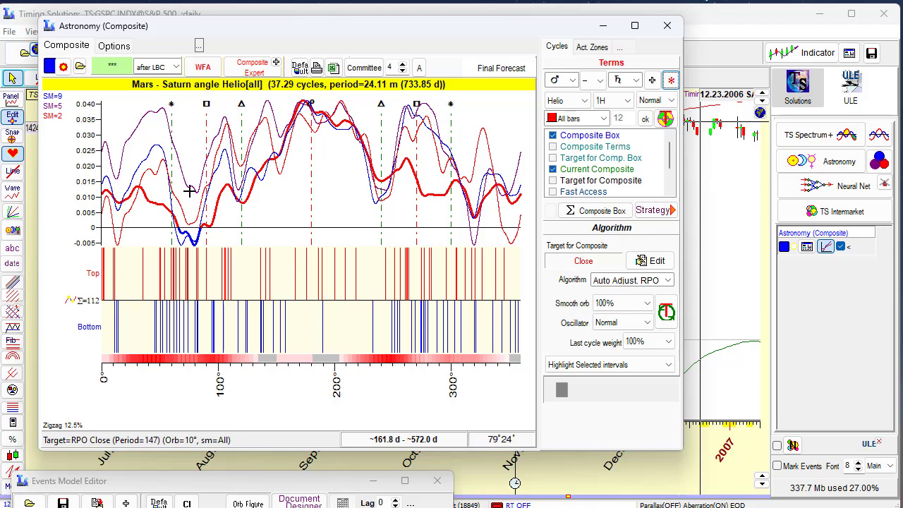
left_click_drag(144, 246, 239, 384)
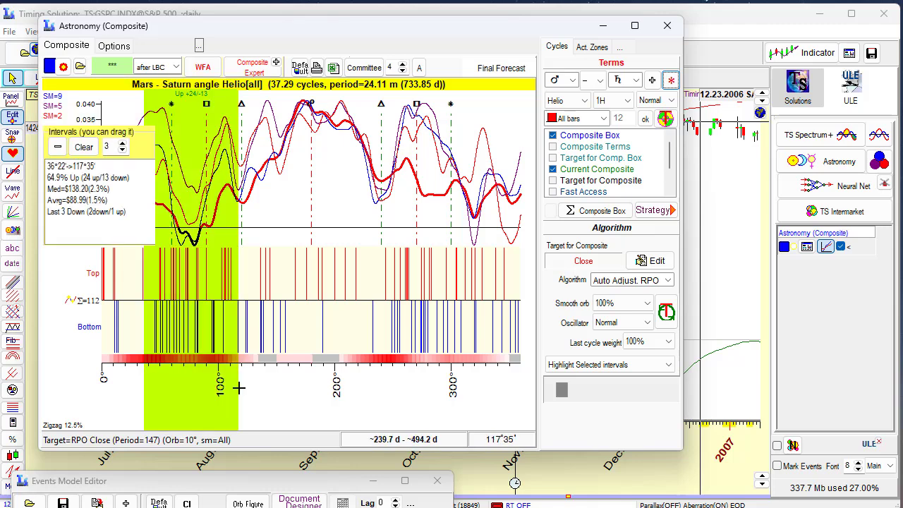
- Bring back the Events Model Editor and arrange it beside the Mars-Saturn composite window
left_click_drag(360, 34, 513, 33)
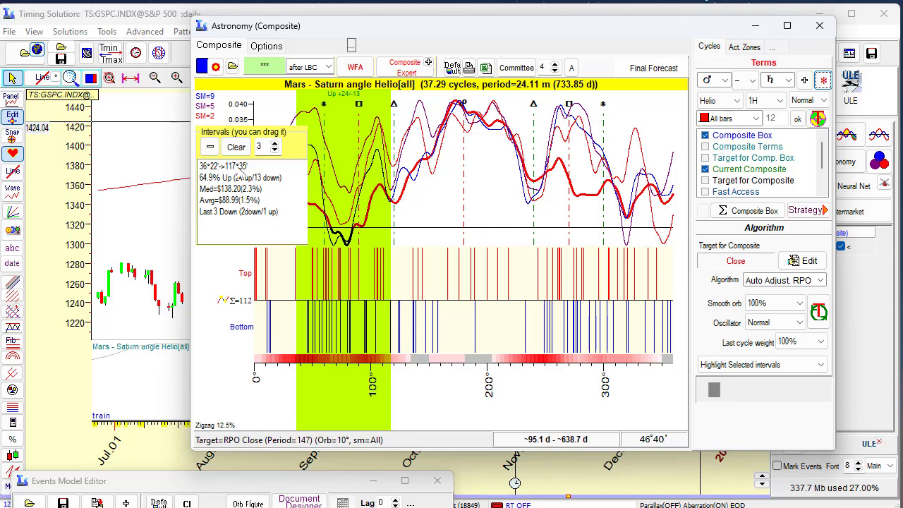
left_click_drag(514, 38, 701, 58)
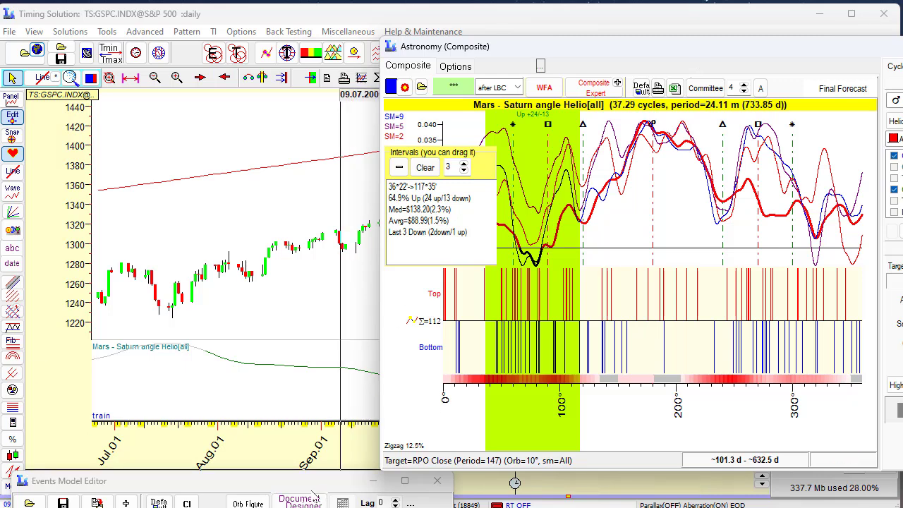
left_click(404, 481)
left_click_drag(271, 440, 239, 40)
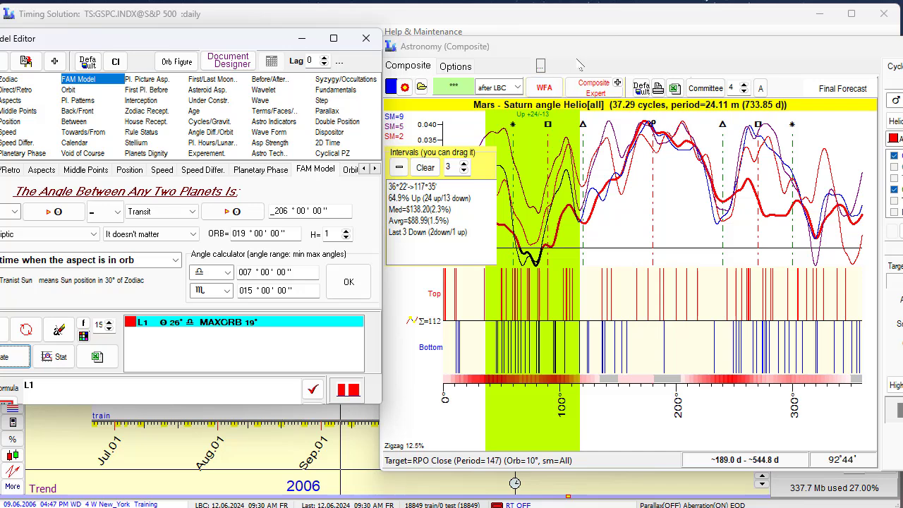
left_click_drag(494, 46, 490, 50)
- Set both signs of the angle calculator to Aries and the starting angle to 36°22'
left_click(228, 273)
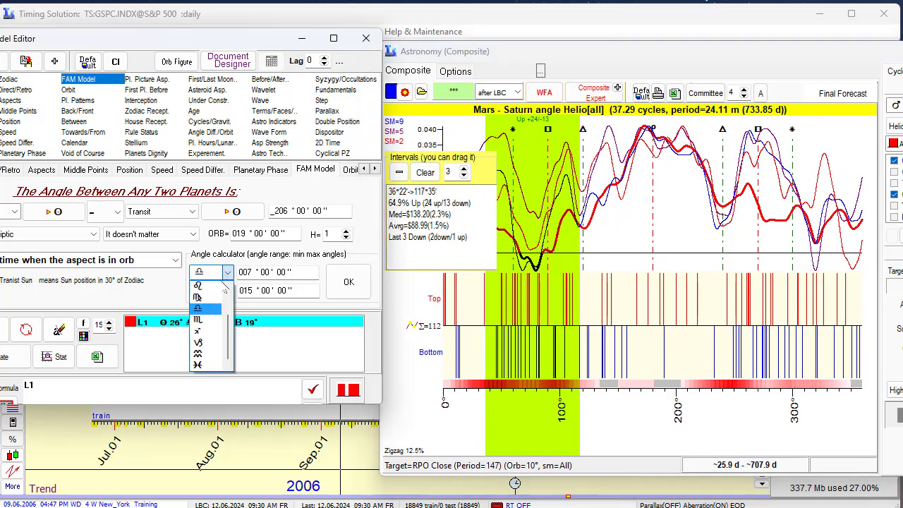
left_click(204, 286)
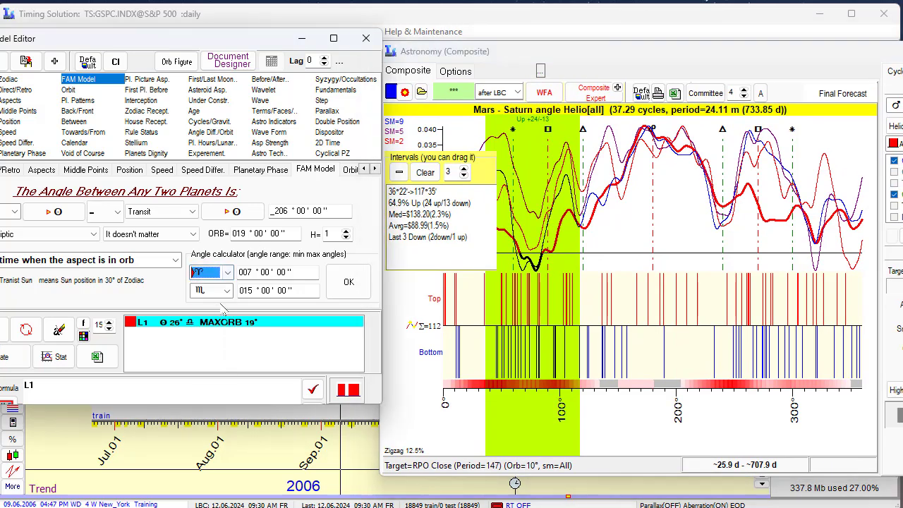
left_click(227, 290)
left_click(199, 304)
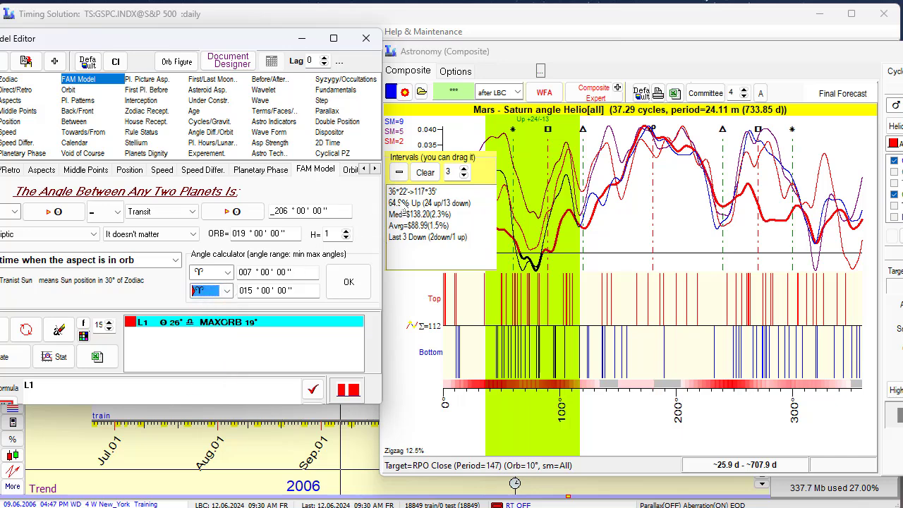
left_click(247, 272)
type("36")
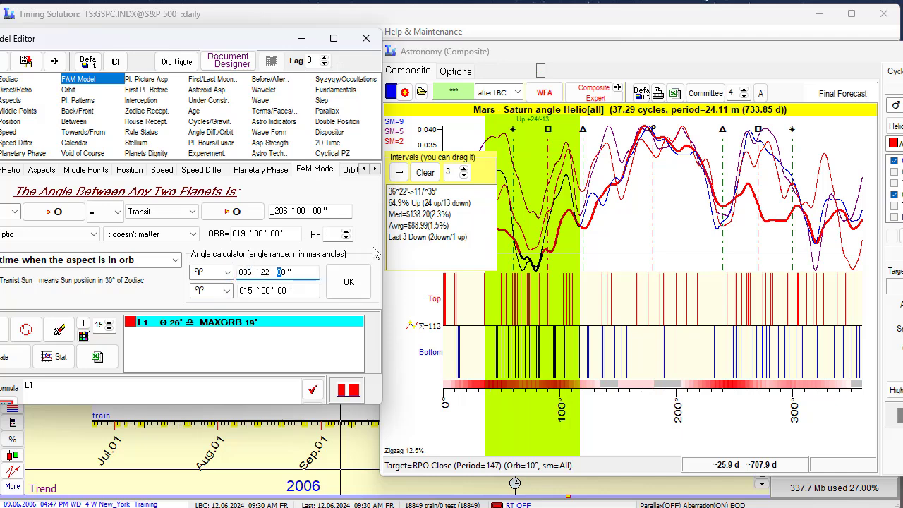
- Set the ending angle of the angle calculator to 117°35'
left_click(427, 192)
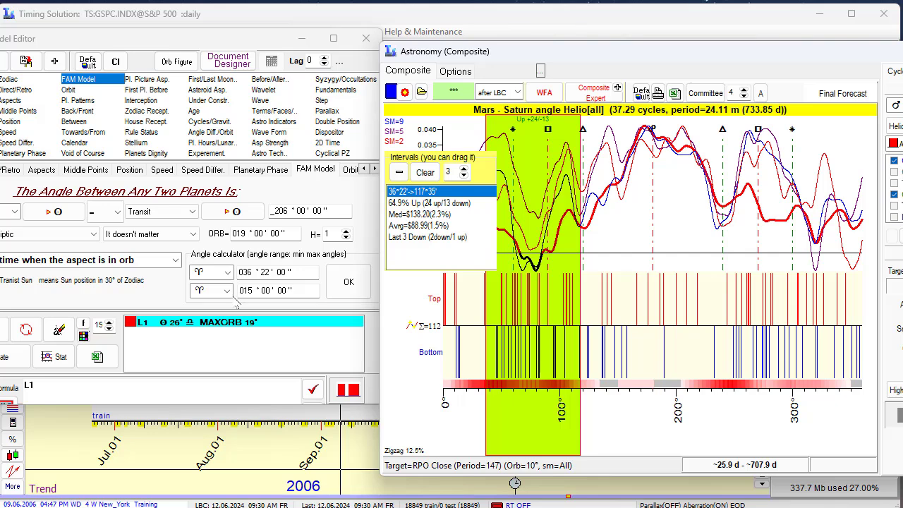
double_click(242, 290)
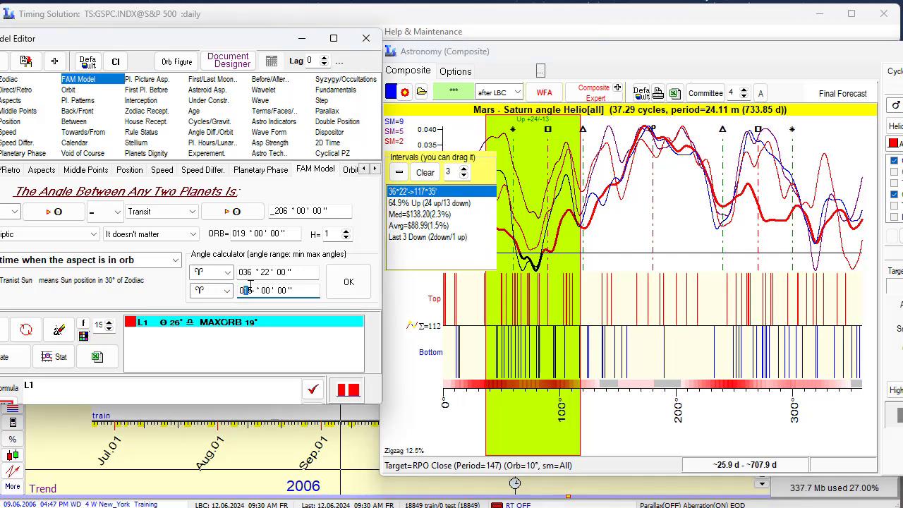
type("117")
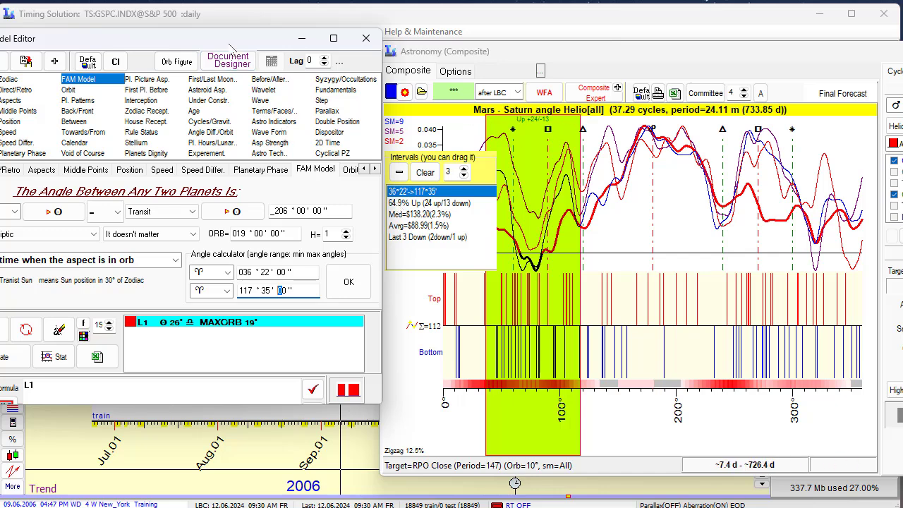
- Define the FAM angle as transit Mars minus transit Saturn in the Helio zodiac
left_click_drag(230, 45, 357, 57)
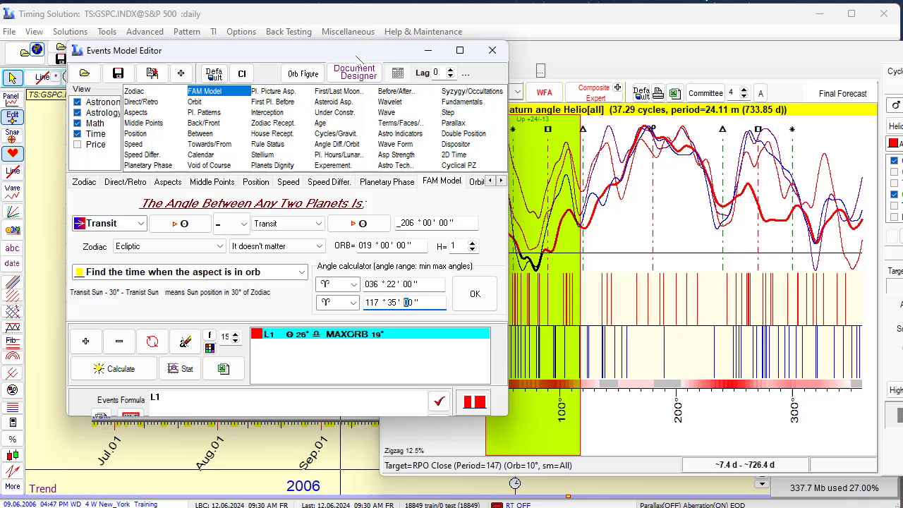
left_click(201, 224)
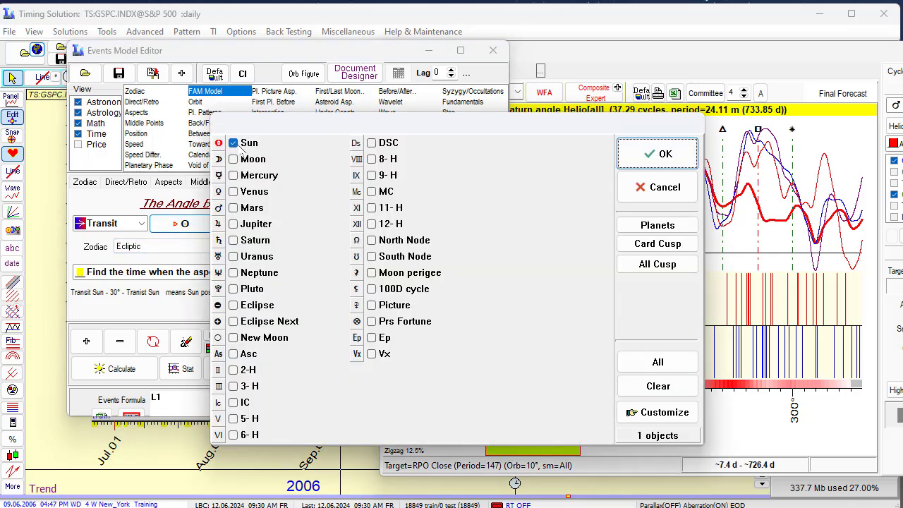
left_click(233, 142)
left_click(234, 207)
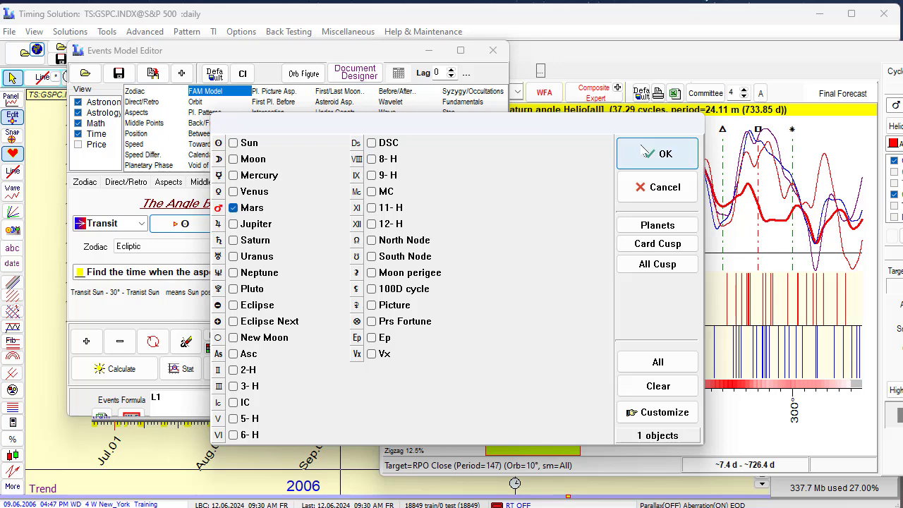
left_click(657, 154)
left_click(358, 224)
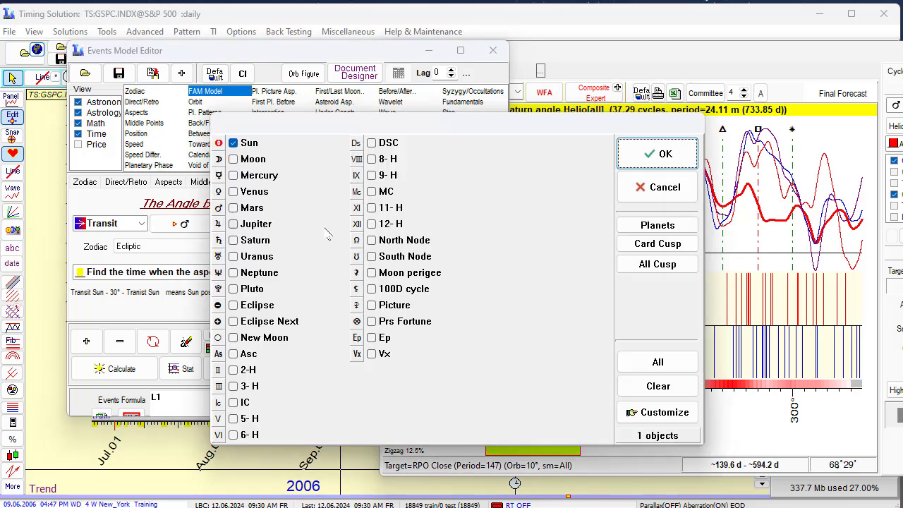
left_click(234, 142)
left_click(233, 240)
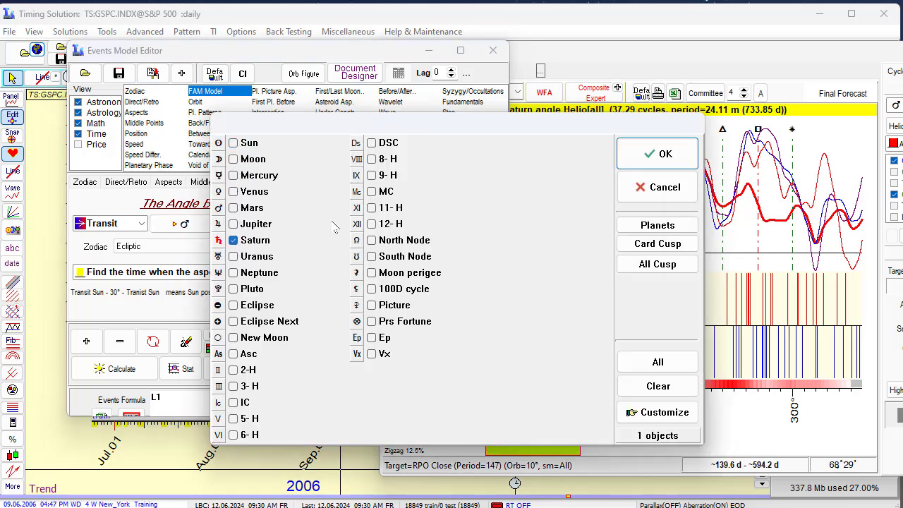
left_click(652, 161)
left_click(166, 247)
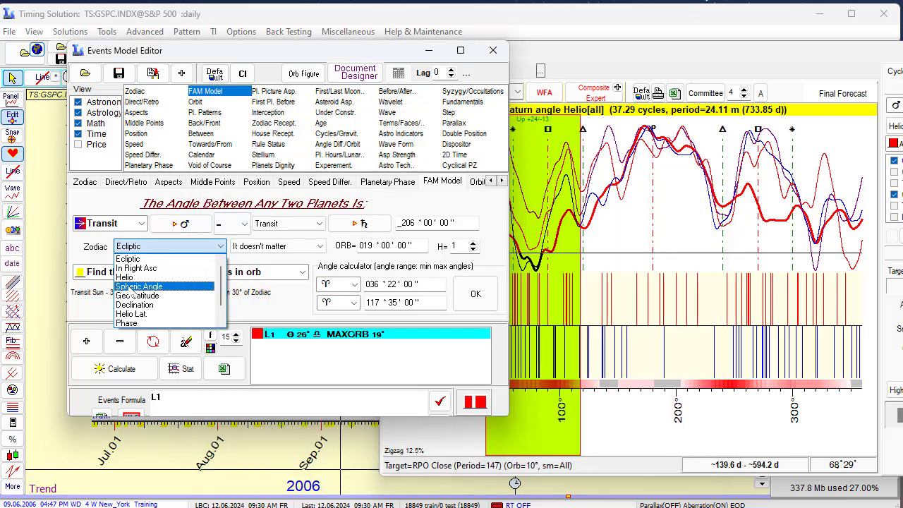
left_click(130, 278)
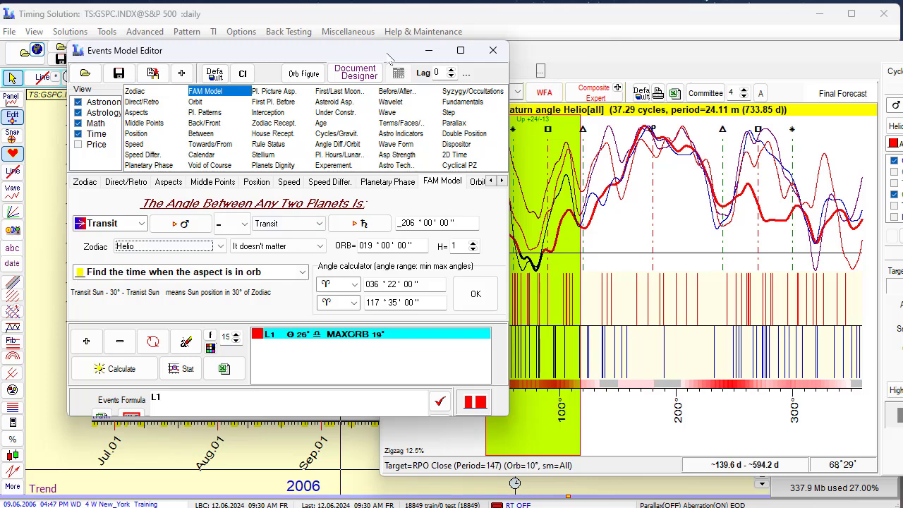
- Add the Mars-Saturn helio angle as a new event, calculate it and check its peaks on the price chart
left_click_drag(365, 54, 292, 51)
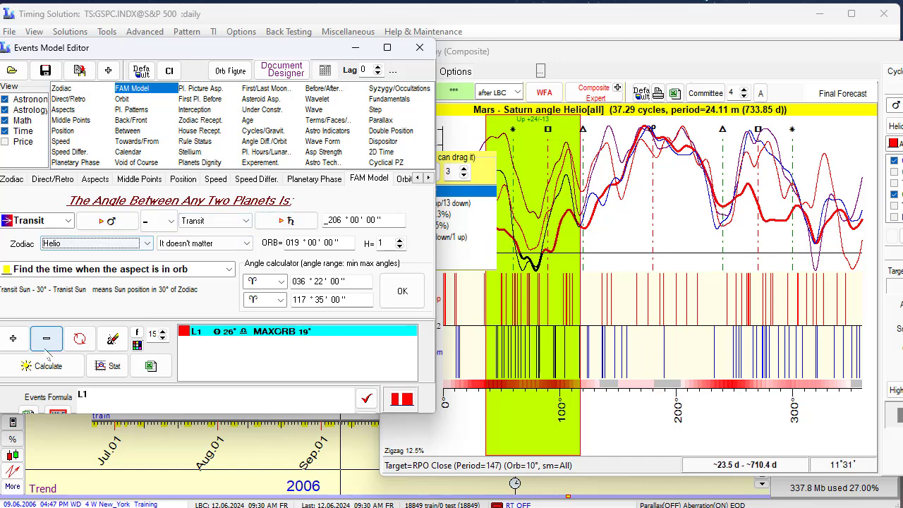
left_click(13, 339)
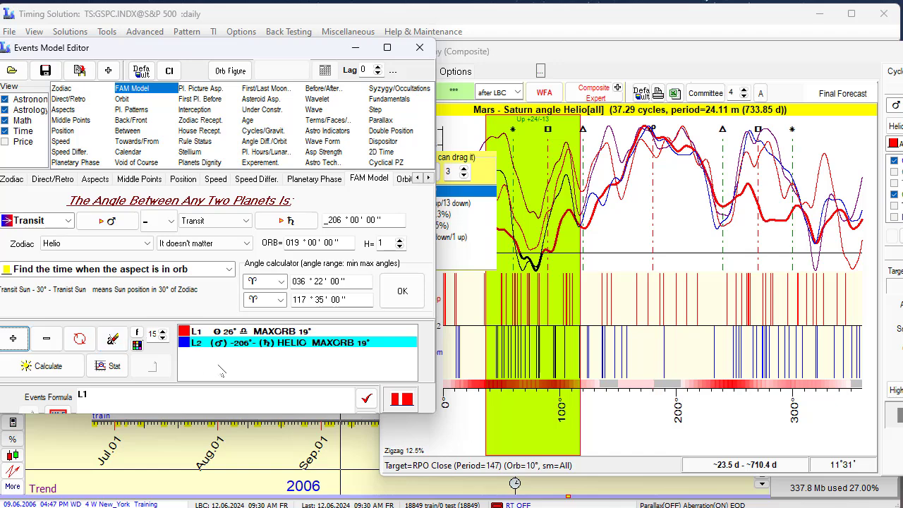
left_click(32, 373)
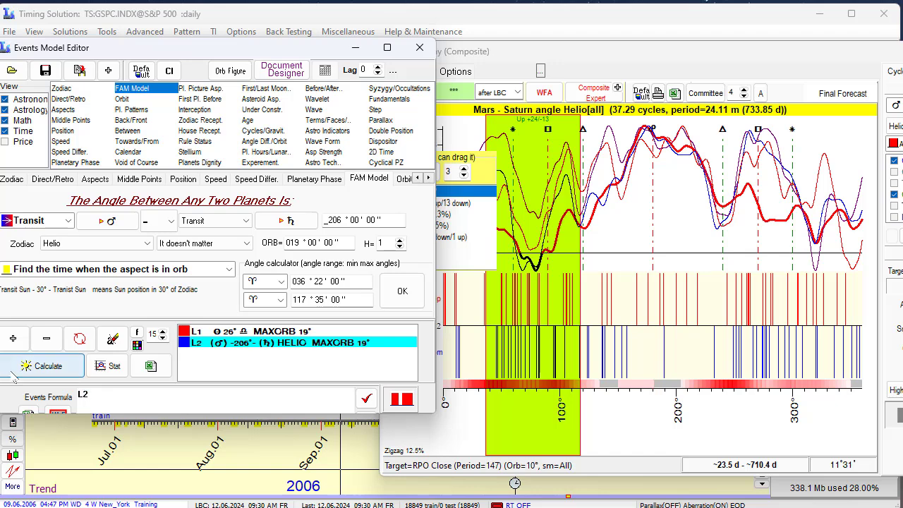
left_click(48, 366)
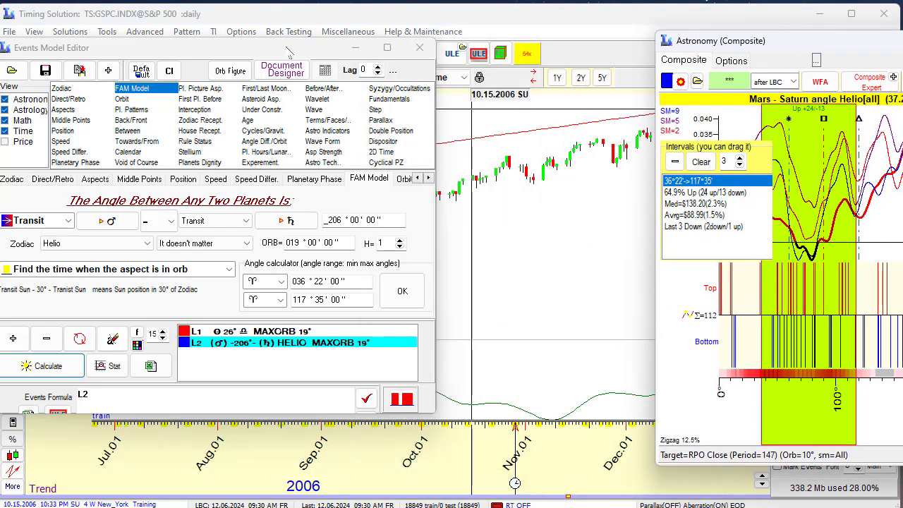
left_click_drag(288, 53, 417, 494)
scroll(380, 261, "down", 3)
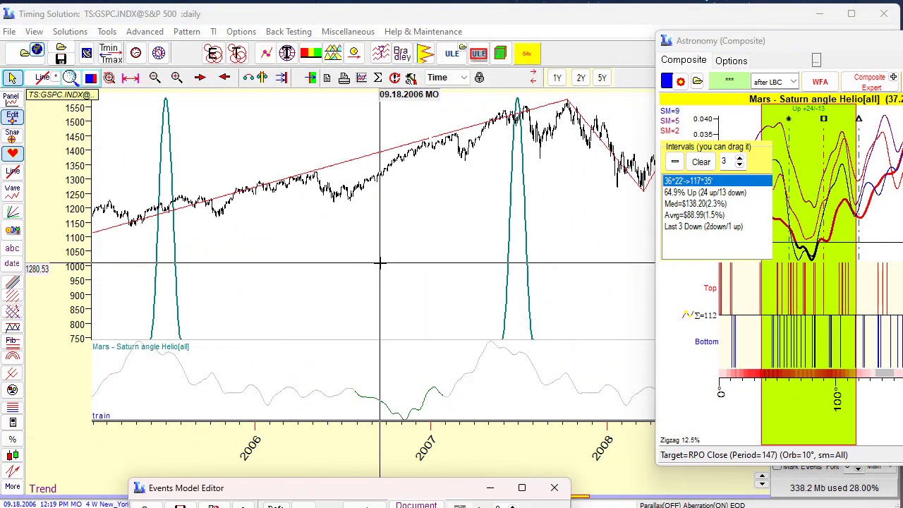
scroll(380, 262, "down", 2)
scroll(380, 262, "up", 1)
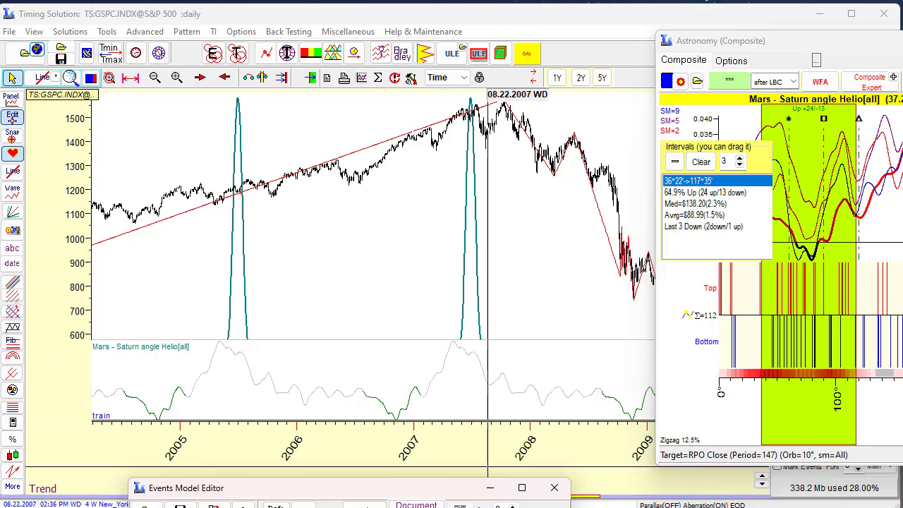
- Apply the 36°22' to 117°35' angle range to the Mars-Saturn event and recalculate it on the price chart
left_click_drag(417, 489, 387, 394)
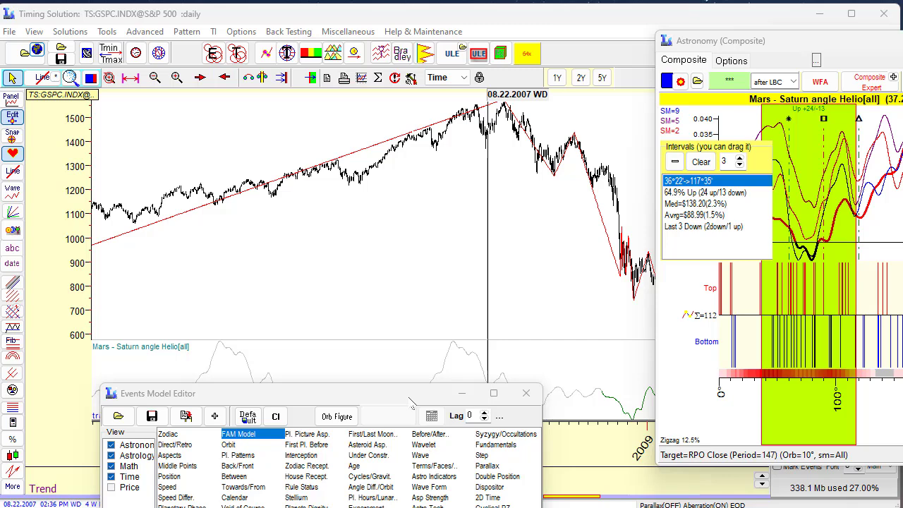
left_click_drag(411, 397, 419, 201)
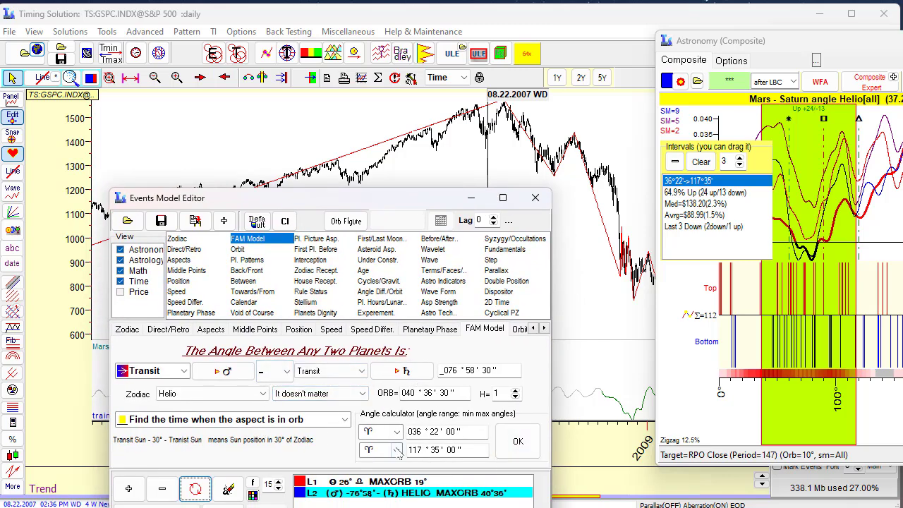
left_click(518, 441)
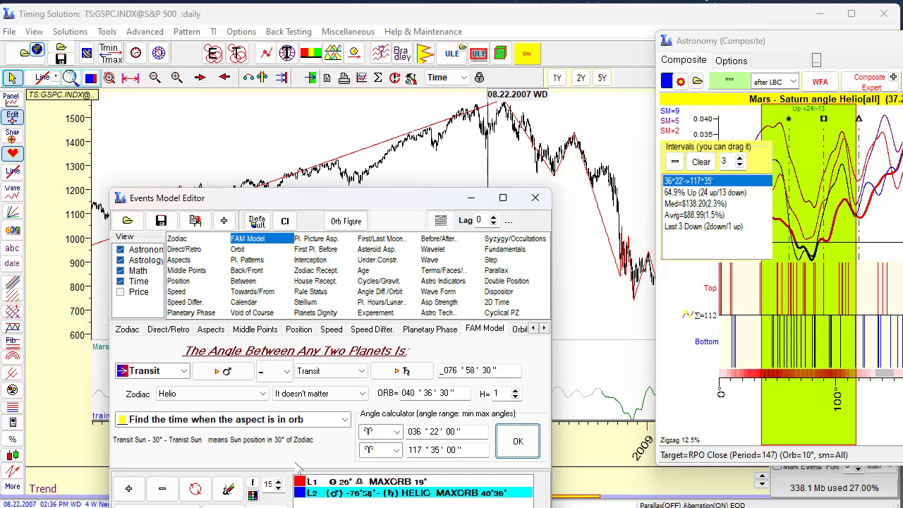
key("Return")
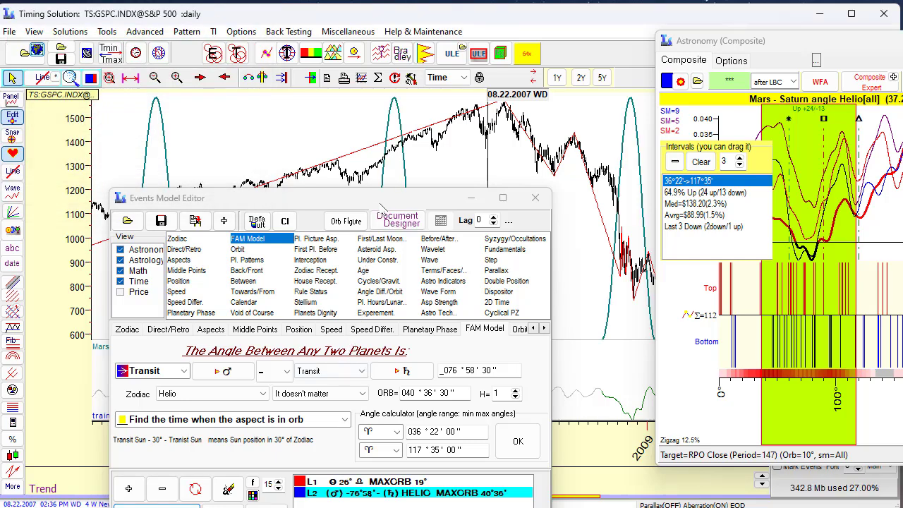
left_click(471, 197)
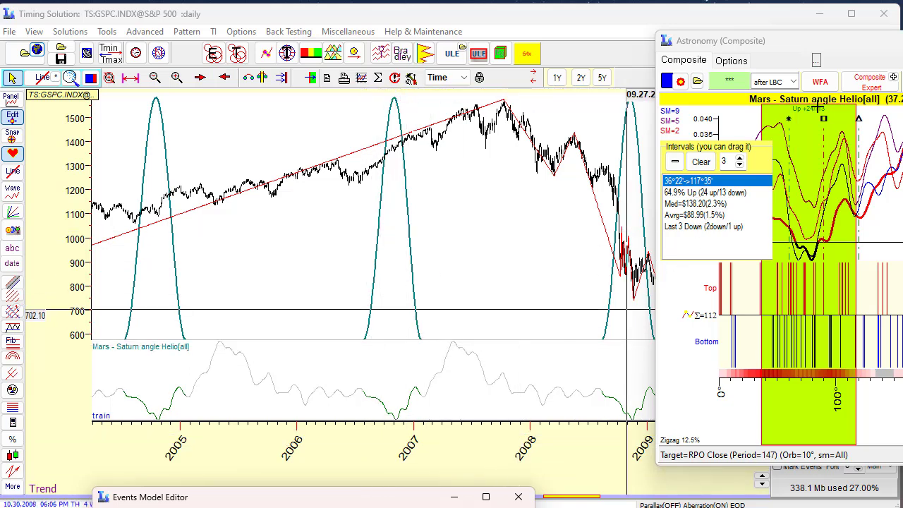
- Show the composite for the Mercury phase (synodic) cycle in the Astronomy composite window
left_click_drag(870, 43, 375, 34)
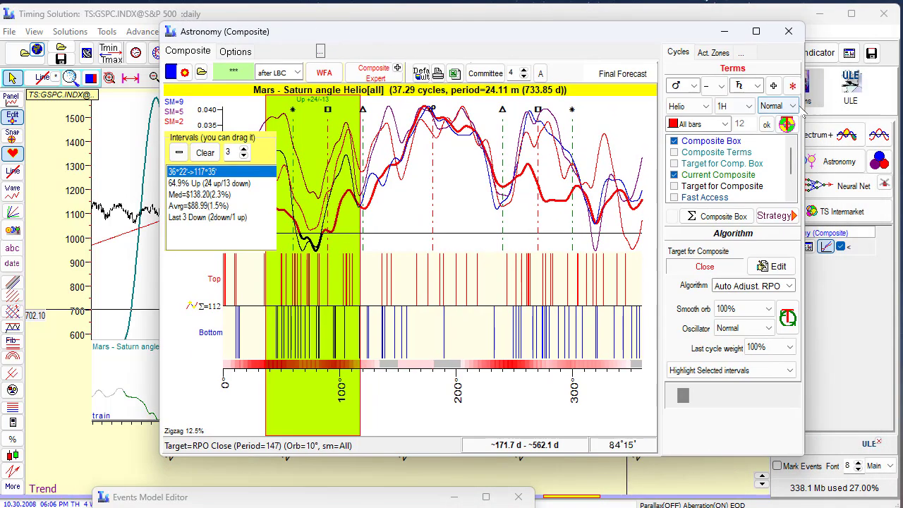
left_click(792, 85)
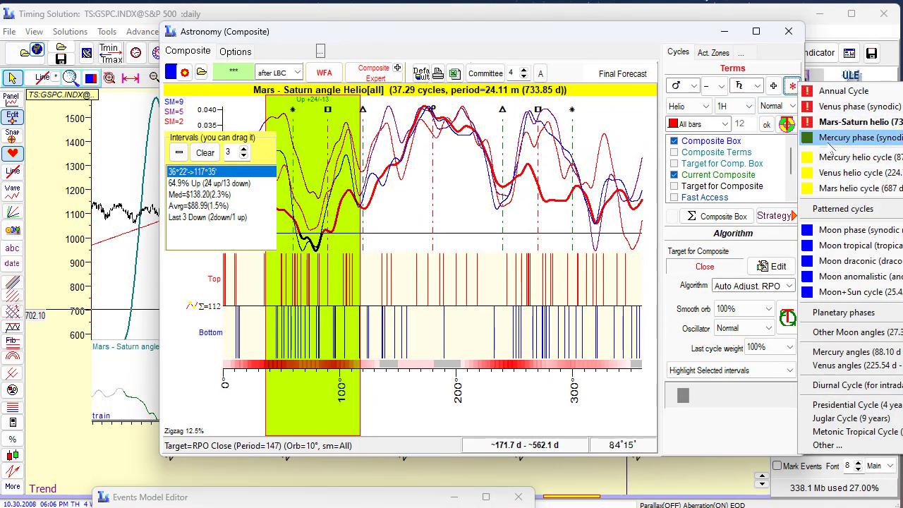
left_click(836, 138)
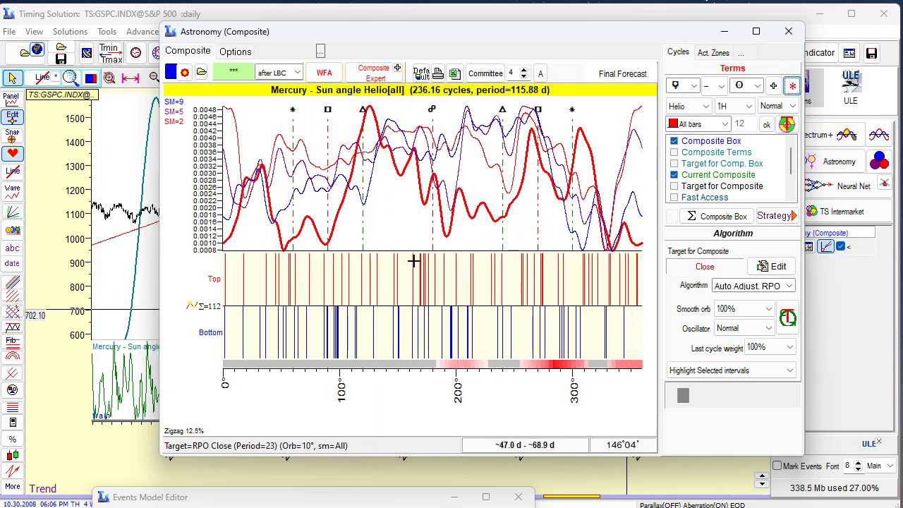
- Switch the composite to the Mercury helio cycle and highlight the interval from 16° Virgo to 29° Capricorn
left_click(792, 85)
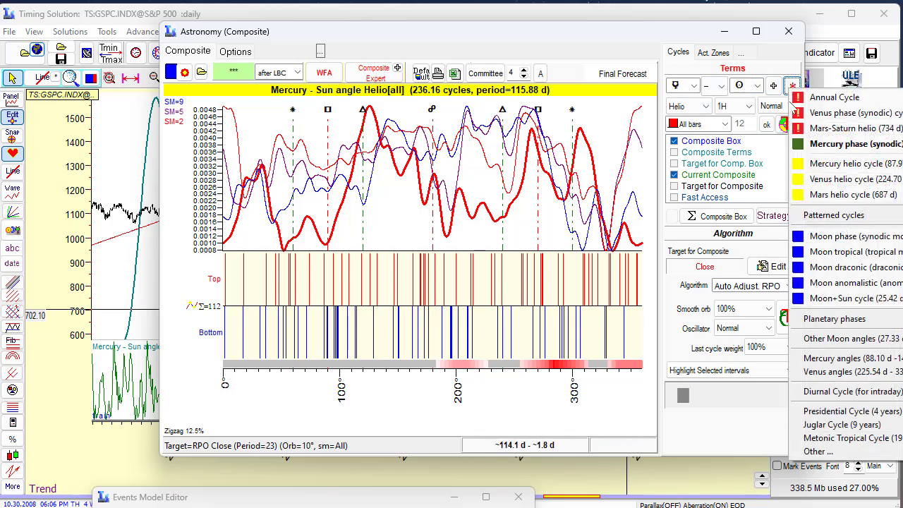
left_click(822, 164)
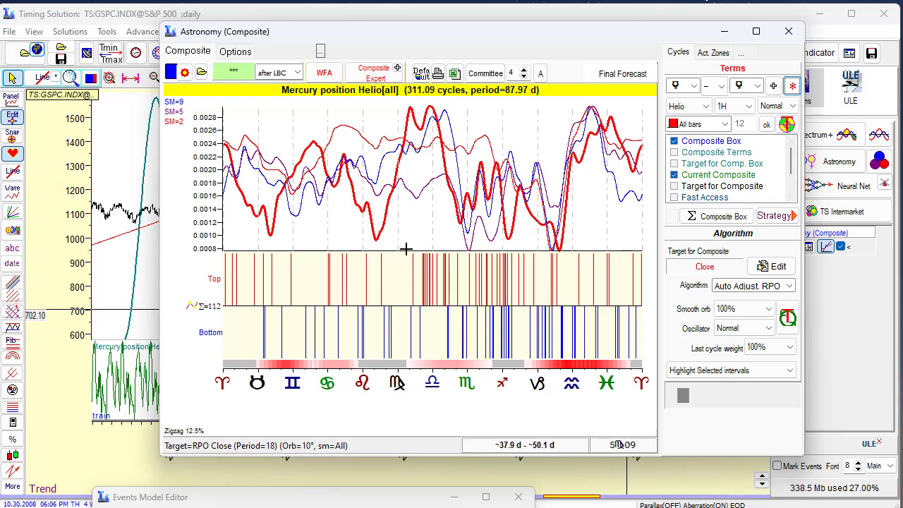
left_click_drag(417, 242, 571, 383)
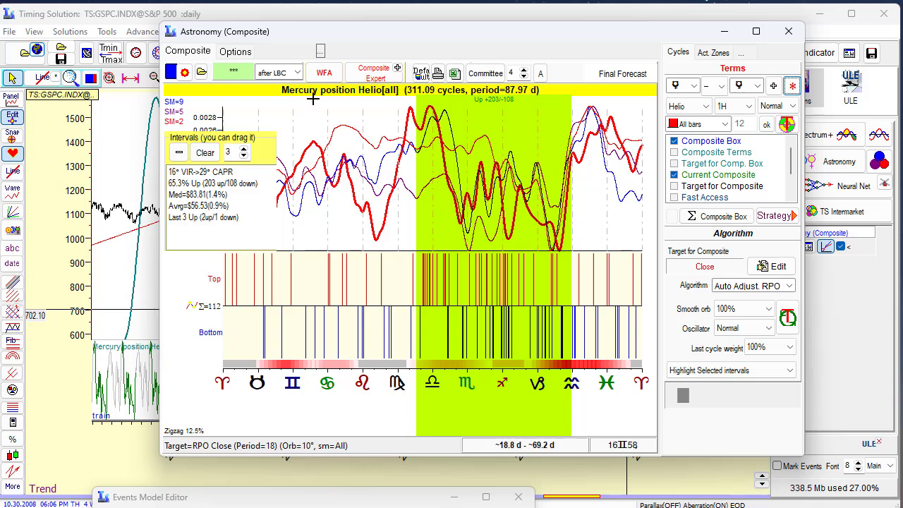
- Set both planets of the FAM angle to Mercury and arrange the Events Model Editor below the Mercury composite's interval readout
left_click(268, 503)
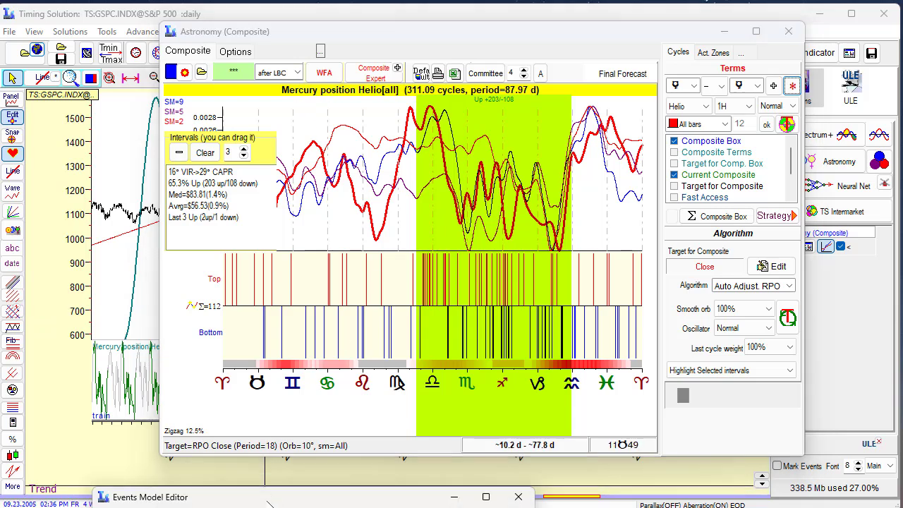
left_click_drag(271, 503, 376, 69)
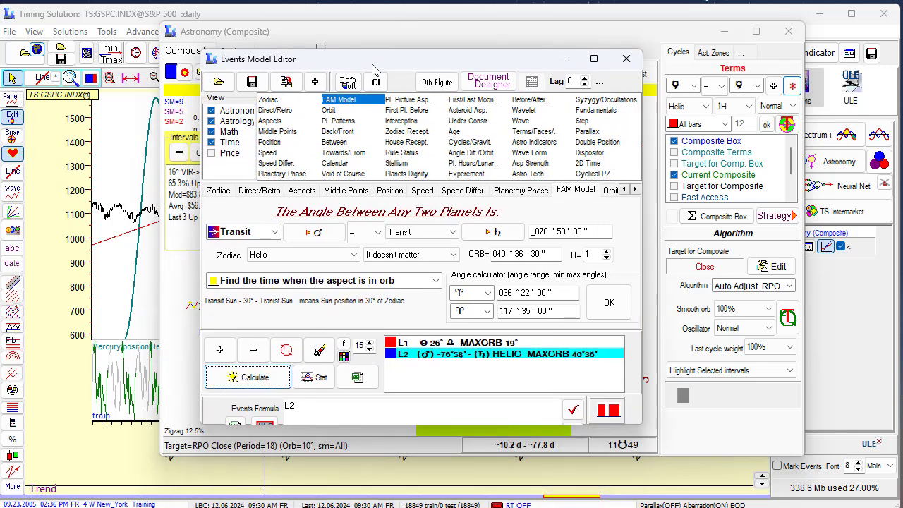
left_click(318, 232)
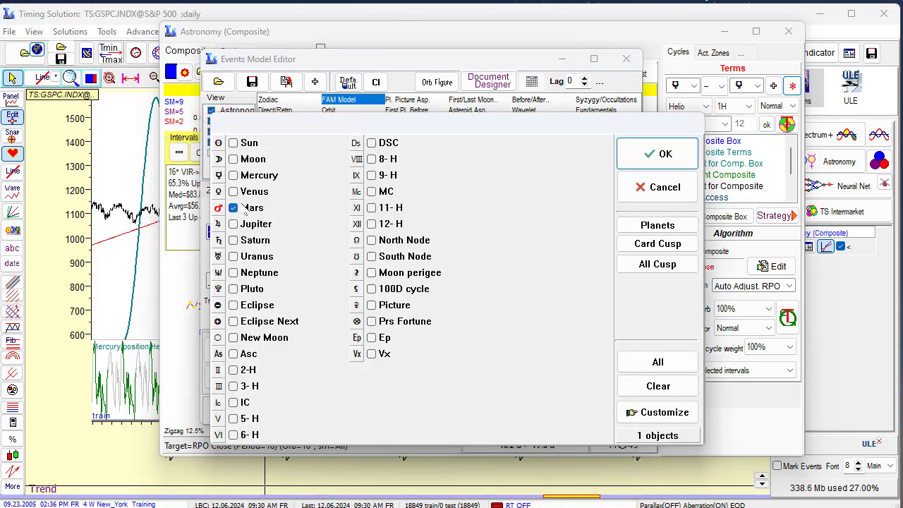
left_click(244, 207)
left_click(234, 175)
left_click(658, 153)
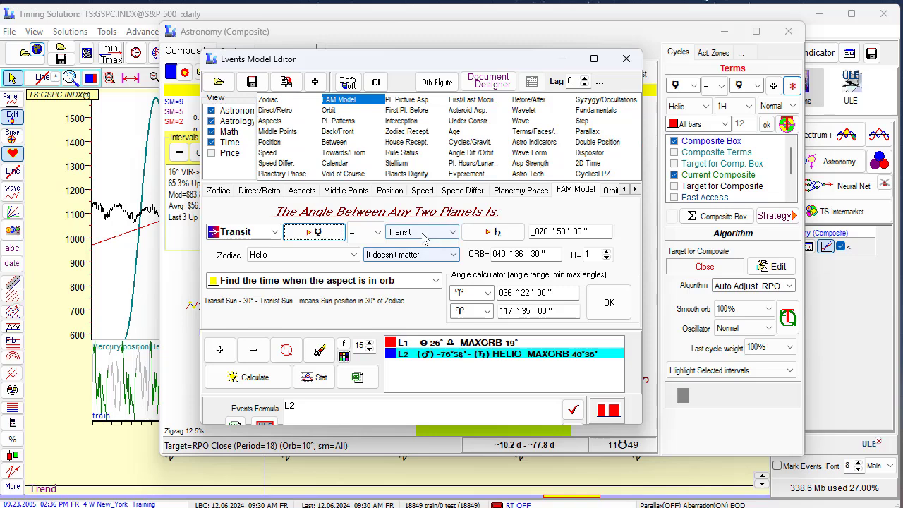
left_click(492, 233)
left_click(247, 241)
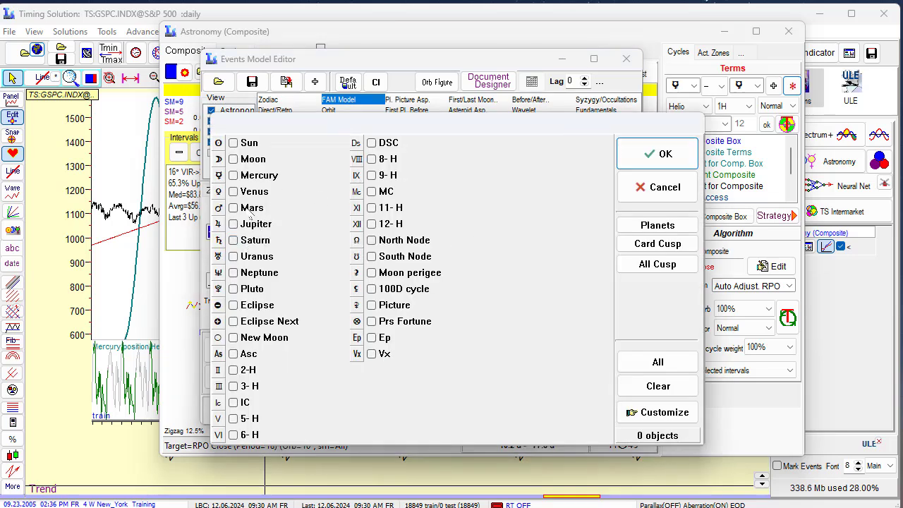
left_click(233, 175)
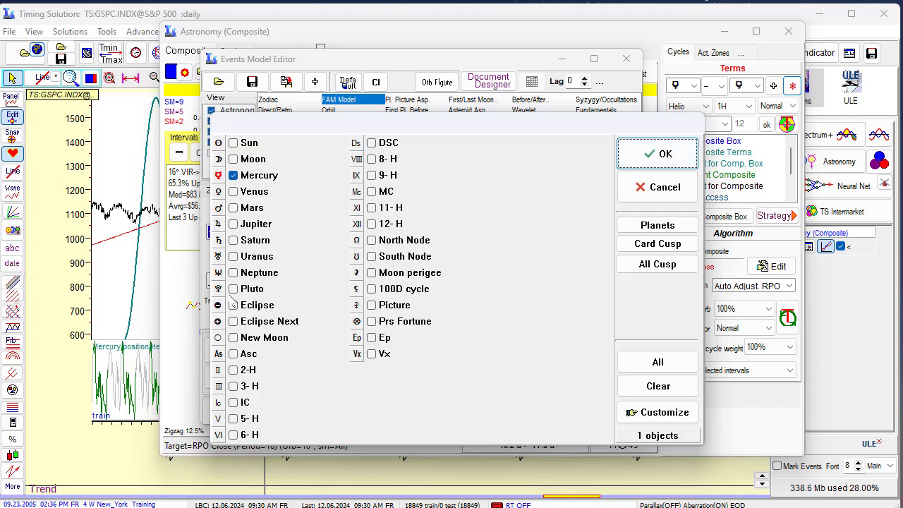
left_click(665, 155)
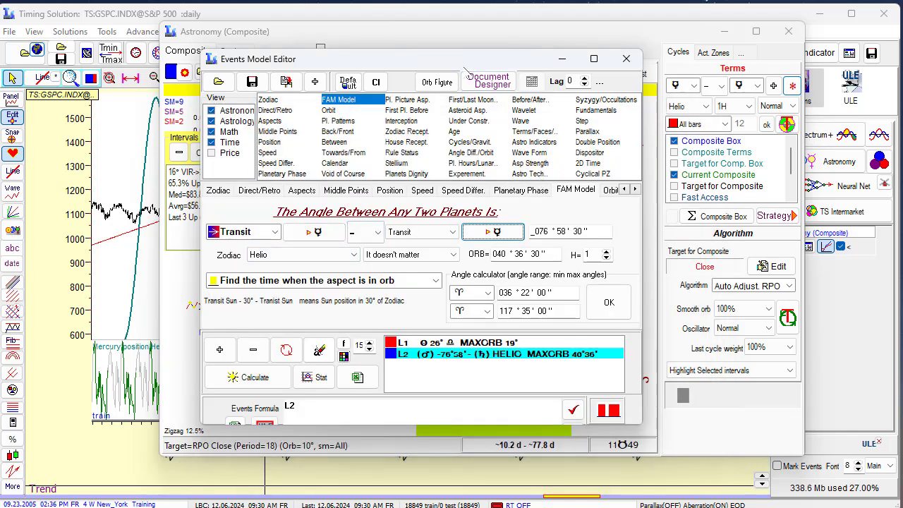
left_click_drag(471, 59, 356, 299)
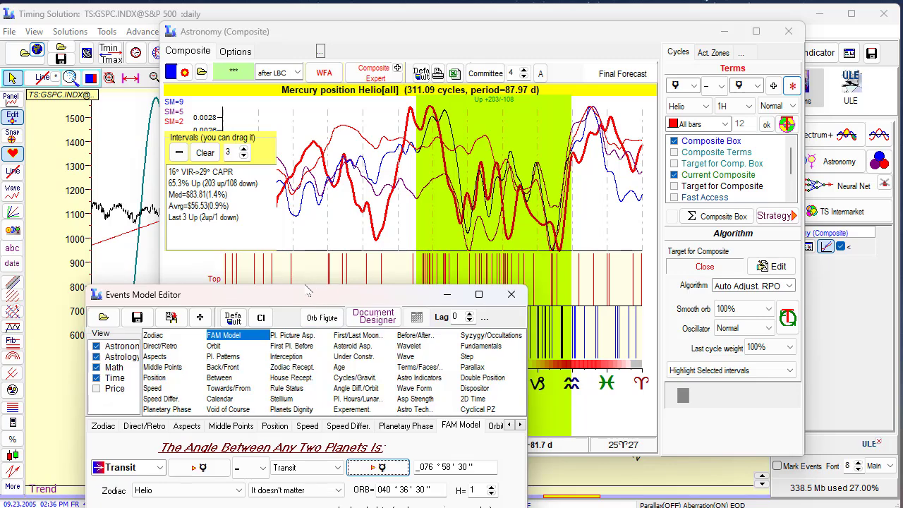
- Set the angle calculator's minimum to 16°00' Virgo for the Mercury FAM event, keeping the composite's interval readout in view
left_click_drag(321, 299, 592, 18)
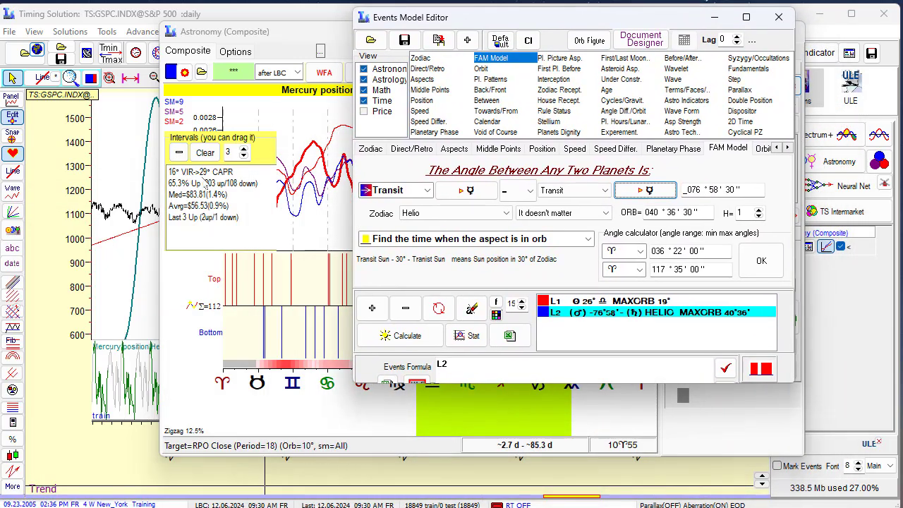
left_click(640, 252)
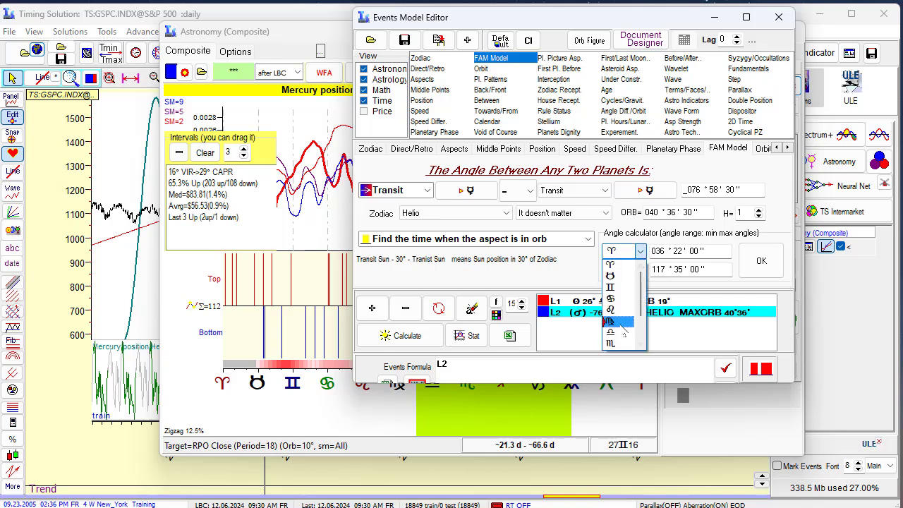
left_click(621, 303)
left_click(655, 251)
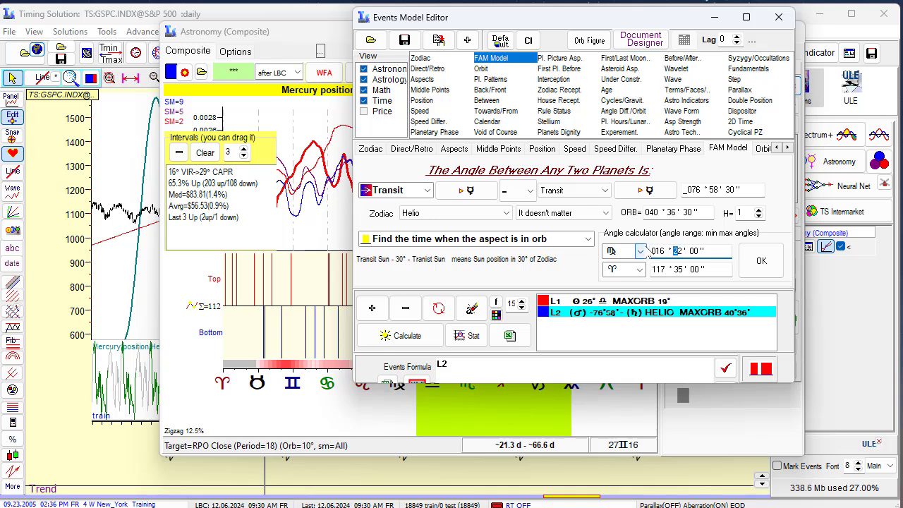
type("00")
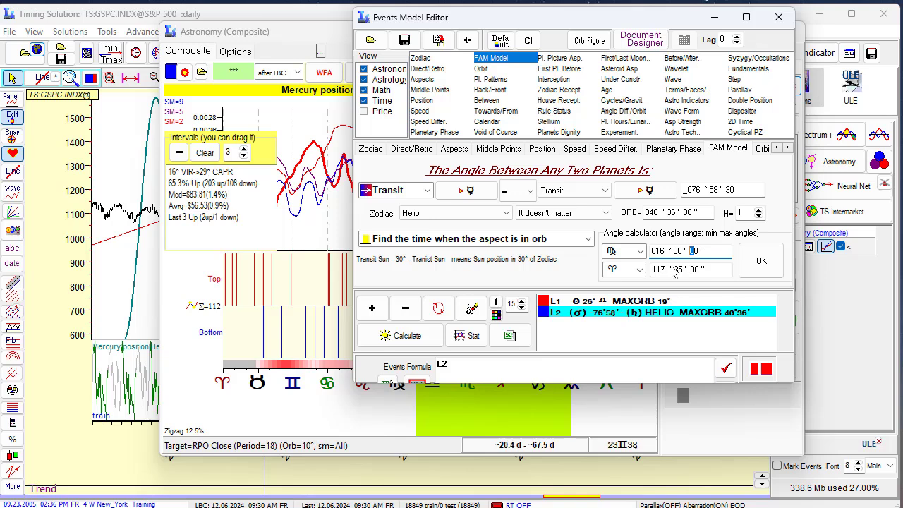
- Set the angle range's maximum to 29°00' Aries, apply the range and add the Mercury helio event to the model
left_click(655, 270)
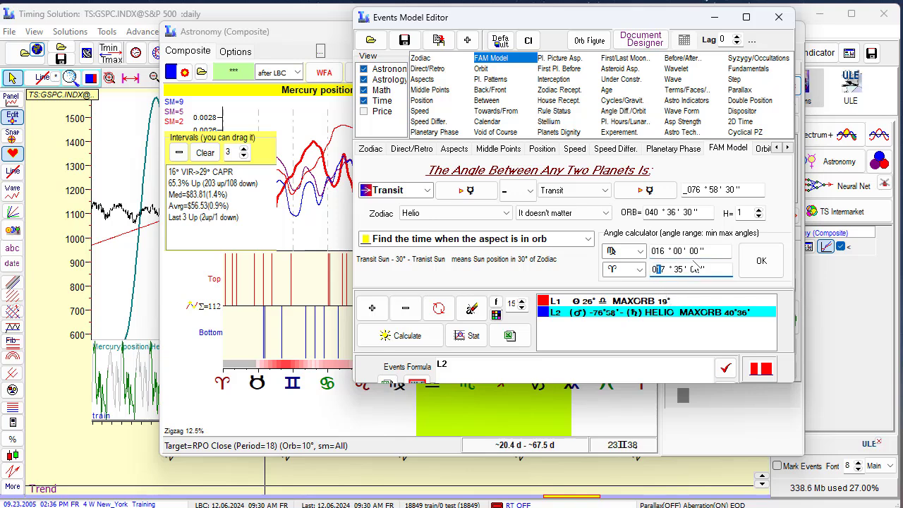
type("29")
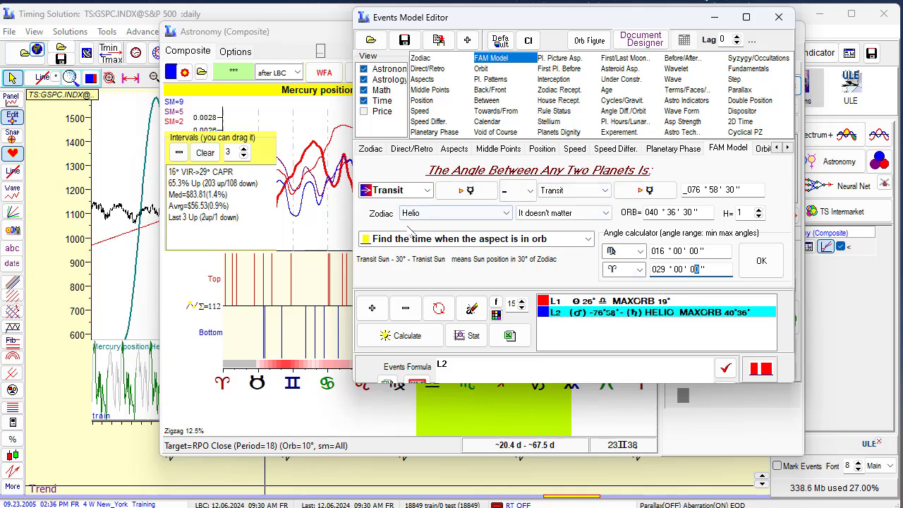
left_click(762, 261)
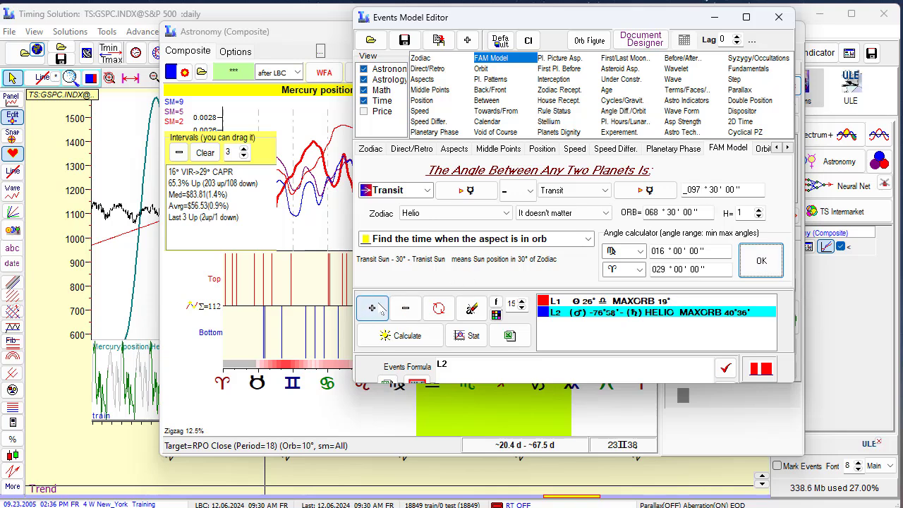
left_click(373, 308)
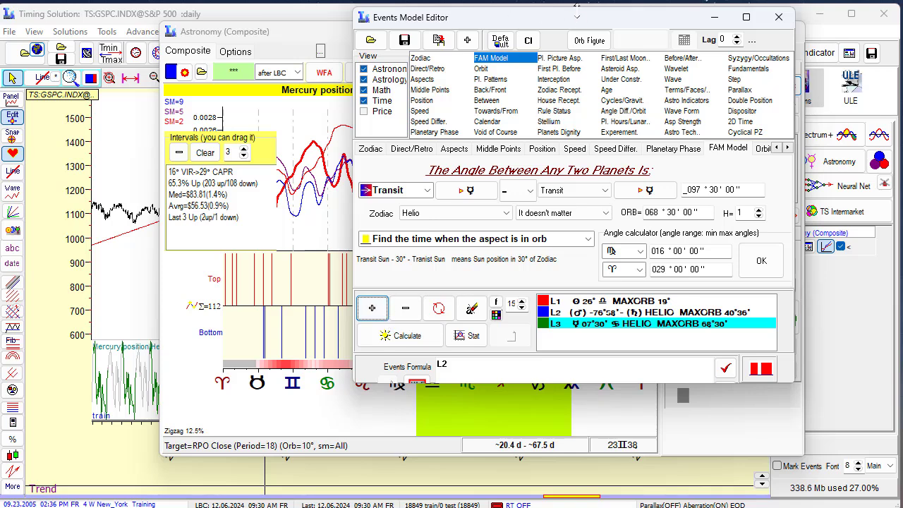
- Move the Events Model Editor off the composite and show the Venus helio cycle composite
left_click_drag(577, 15, 94, 122)
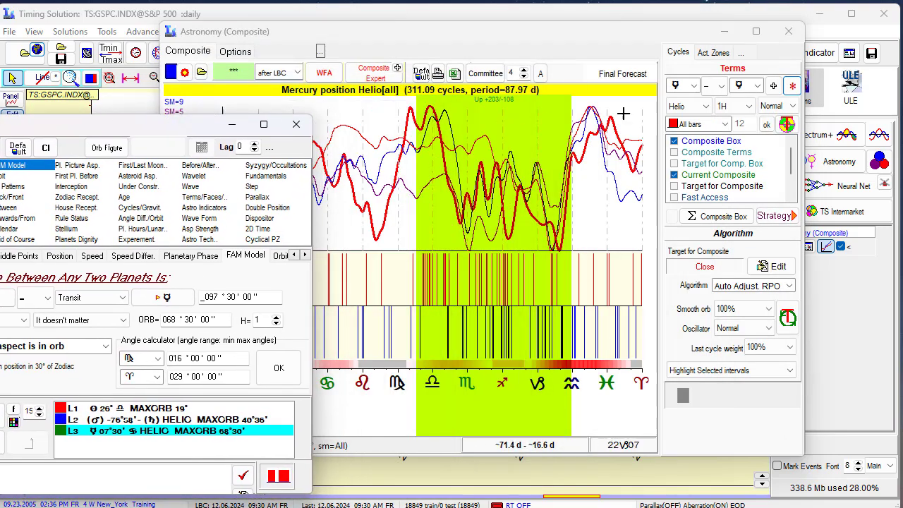
left_click(792, 85)
left_click(792, 85)
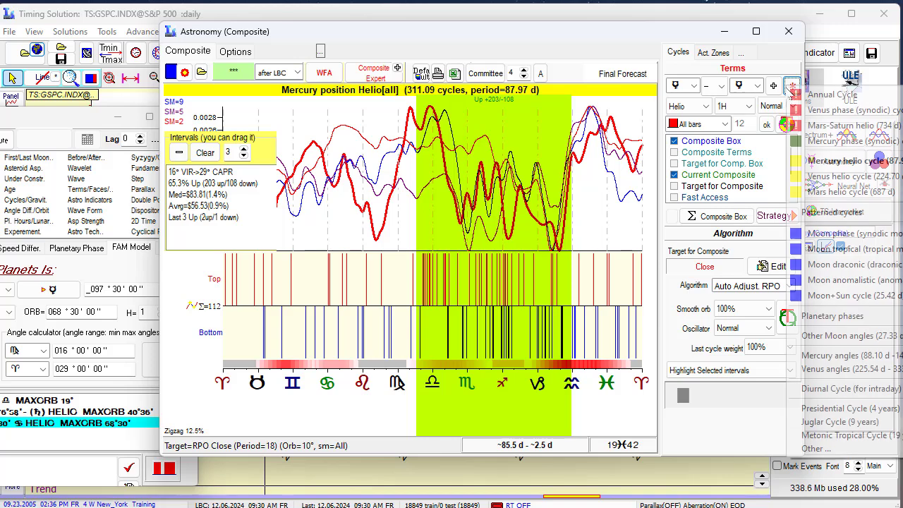
left_click(822, 175)
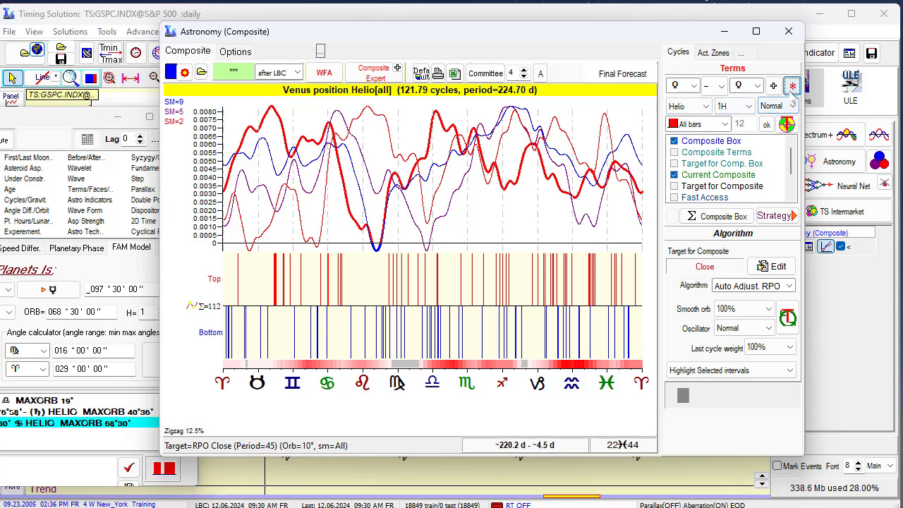
- View the turning-point distribution for the Mars helio cycle and the Moon phase (synodic month) cycle
left_click(792, 85)
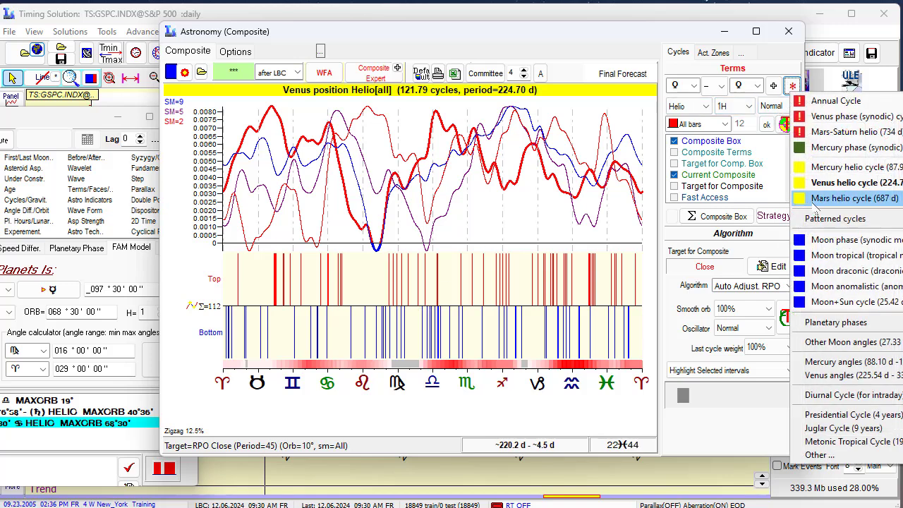
left_click(840, 198)
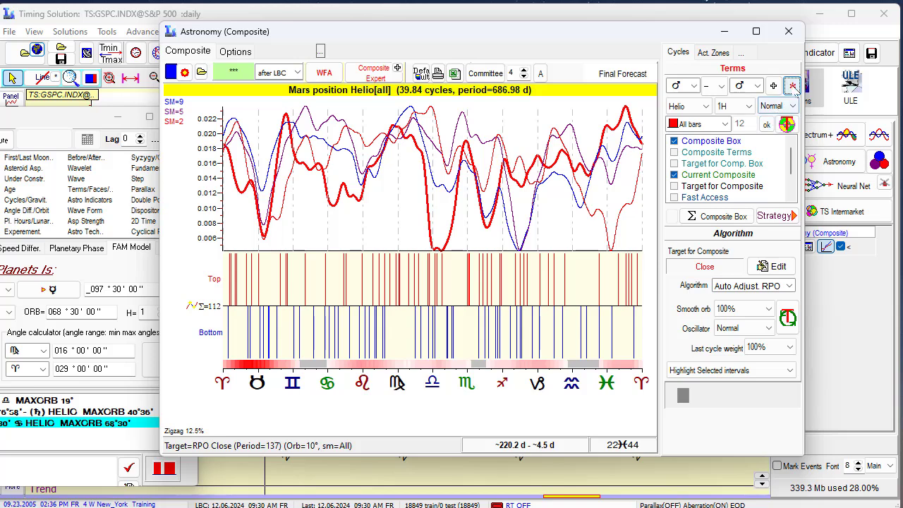
left_click(792, 85)
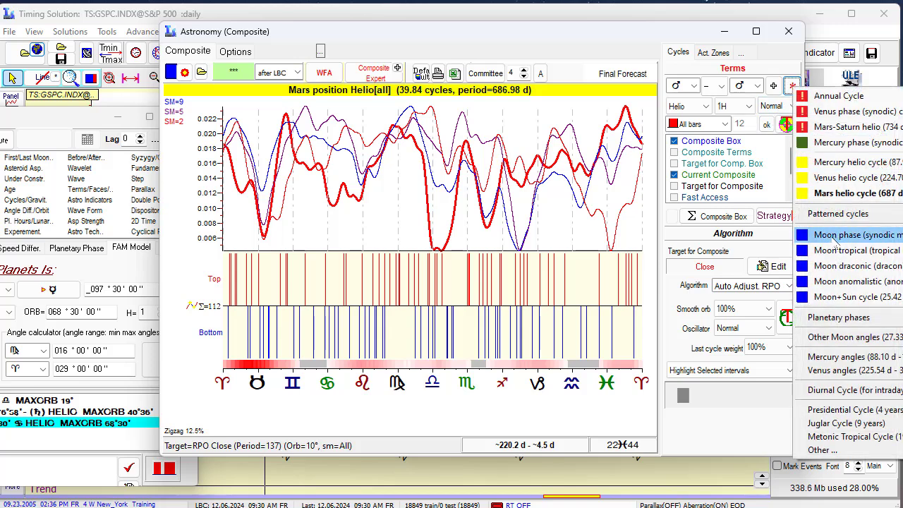
left_click(846, 234)
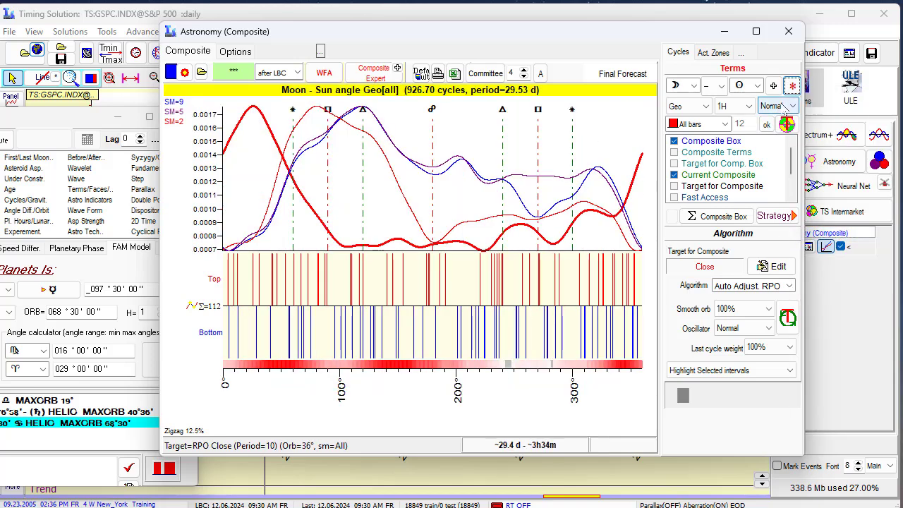
- Show the Mercury-Venus helio cycle composite and highlight the interval from 56°22' to 150°55'
left_click(792, 85)
left_click(840, 335)
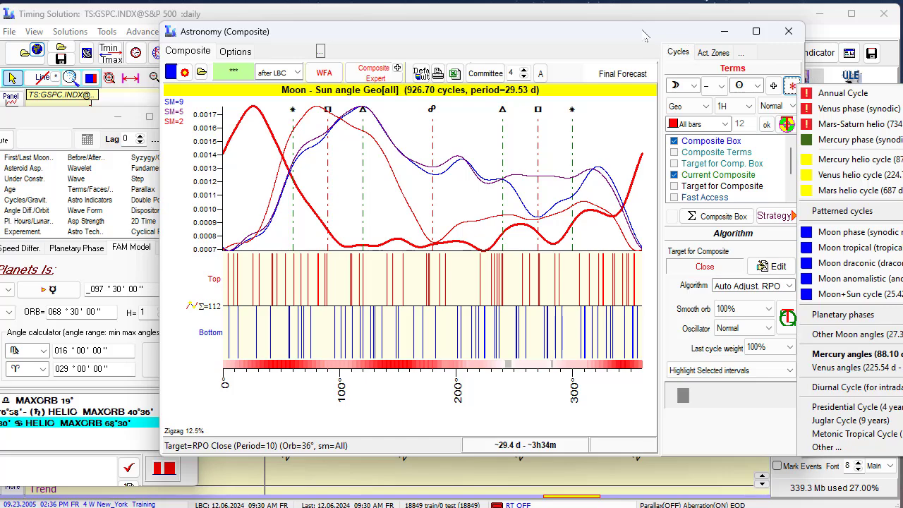
left_click_drag(646, 35, 331, 11)
left_click(479, 61)
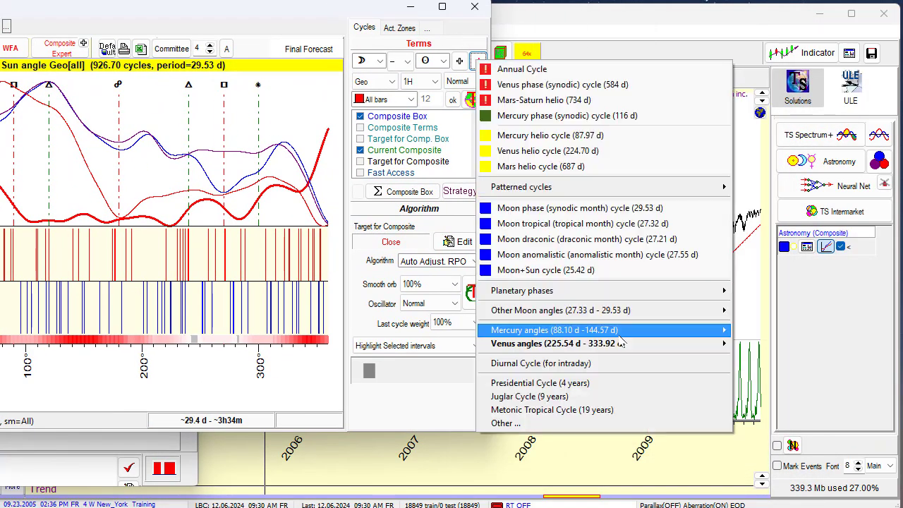
mouse_move(695, 339)
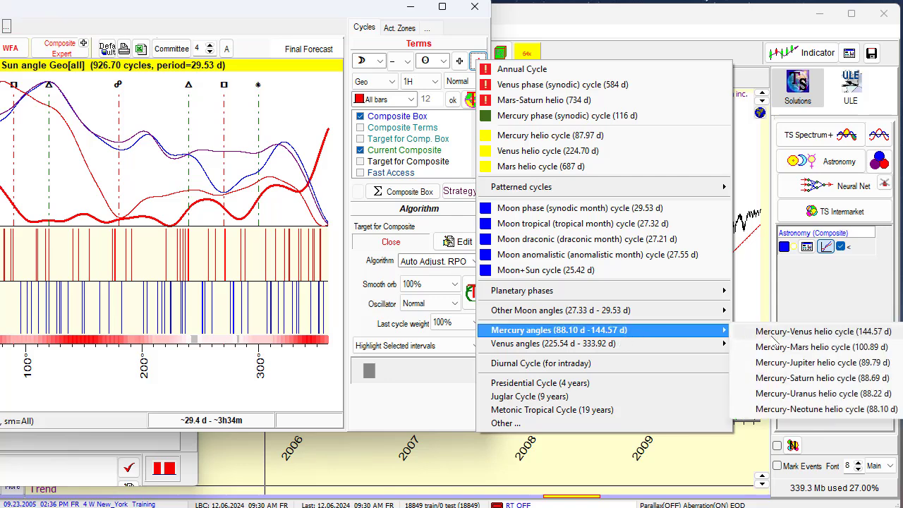
left_click(792, 332)
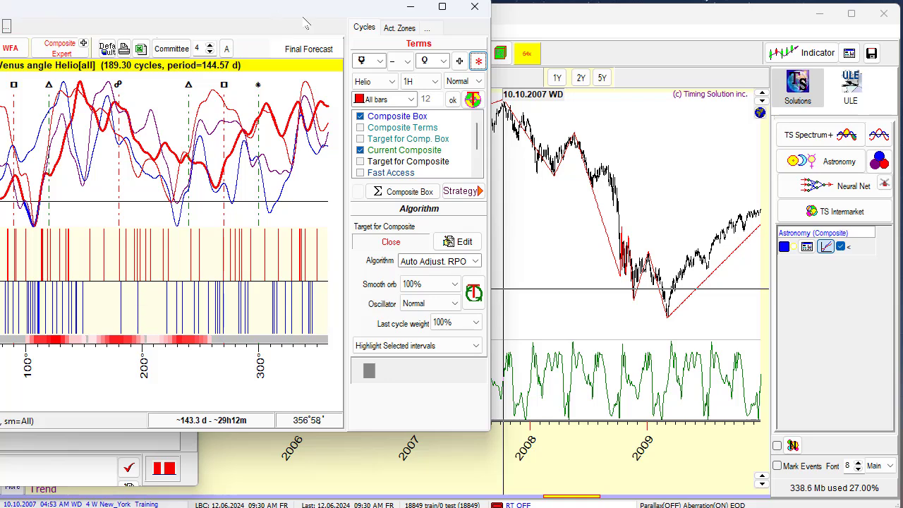
left_click_drag(275, 21, 687, 49)
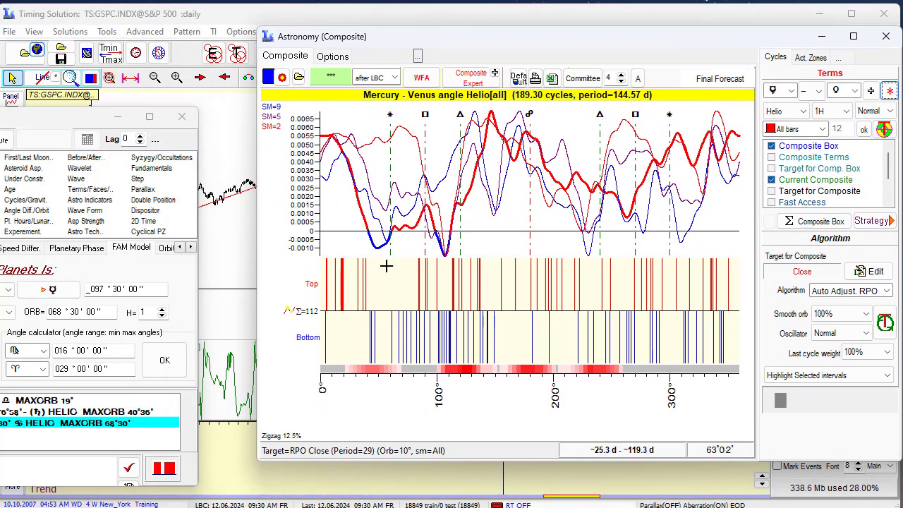
left_click_drag(390, 253, 498, 377)
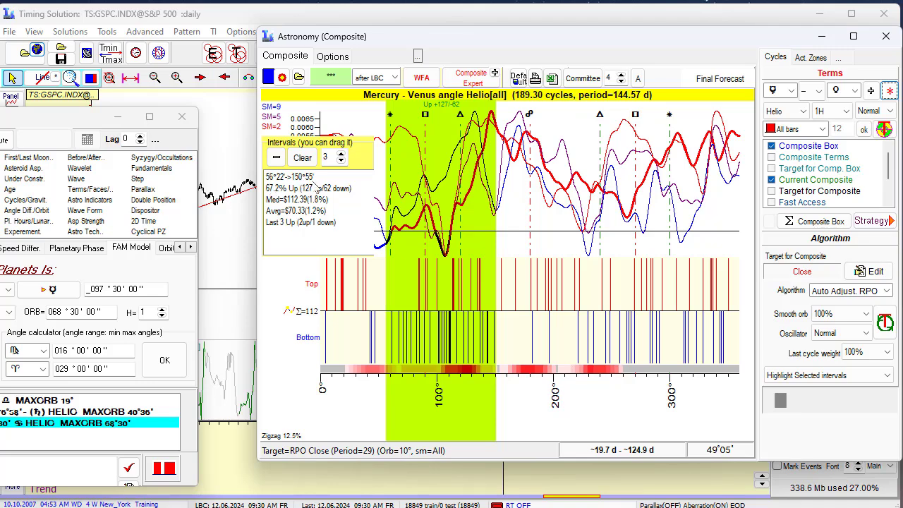
- Bring the Events Model Editor forward and change the FAM angle's second planet from Mercury to Venus
left_click_drag(67, 125, 699, 134)
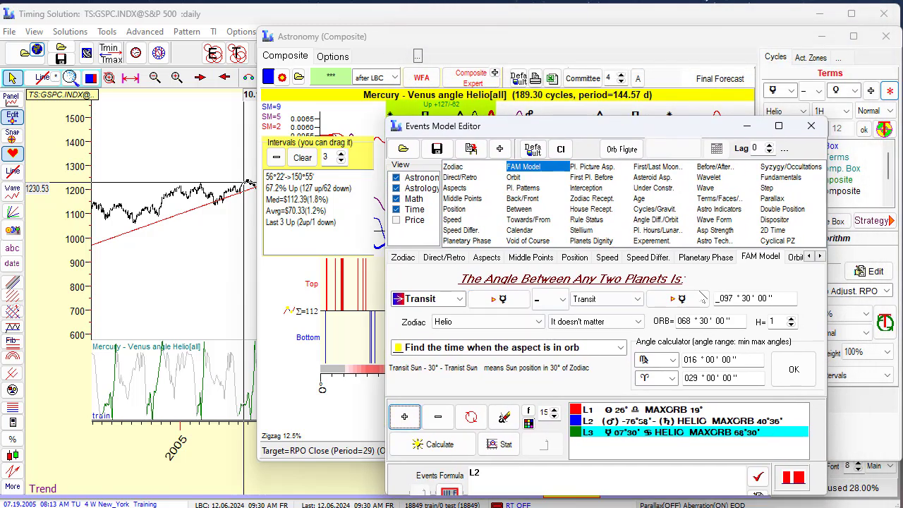
left_click_drag(563, 136, 475, 171)
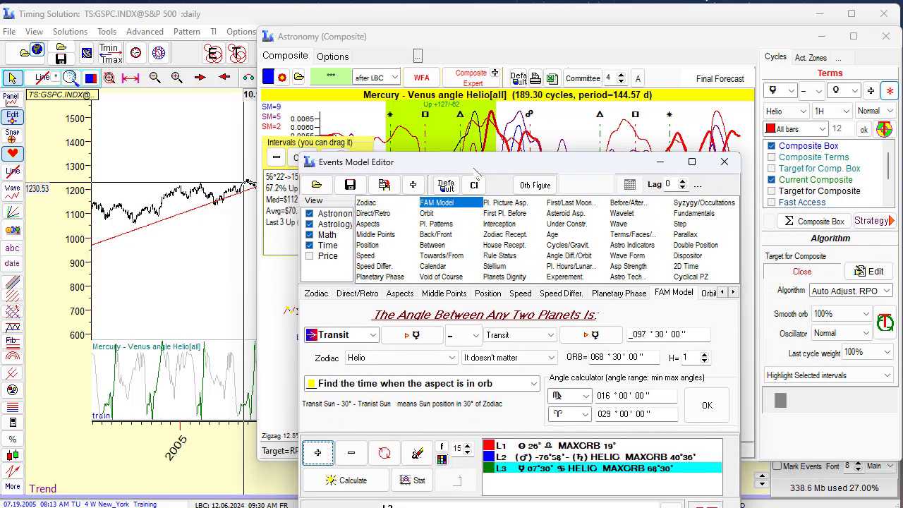
left_click(597, 337)
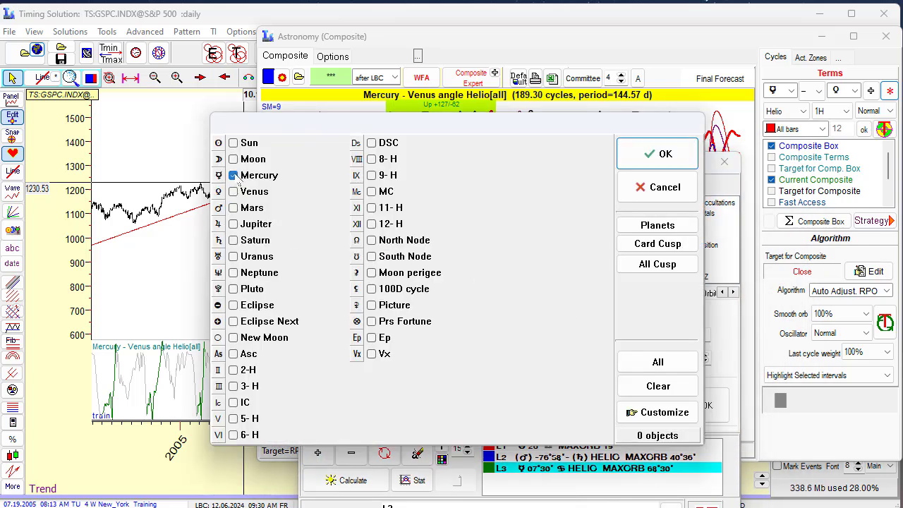
left_click(233, 175)
left_click(233, 191)
left_click(656, 155)
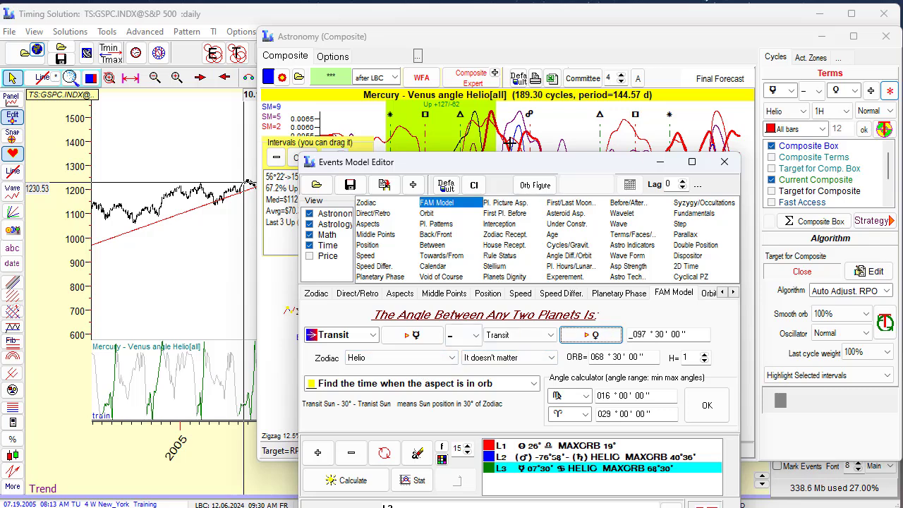
- Set the angle calculator's minimum to 56°00' Aries for the Mercury-Venus event, with the interval readout in view
left_click_drag(547, 165, 626, 69)
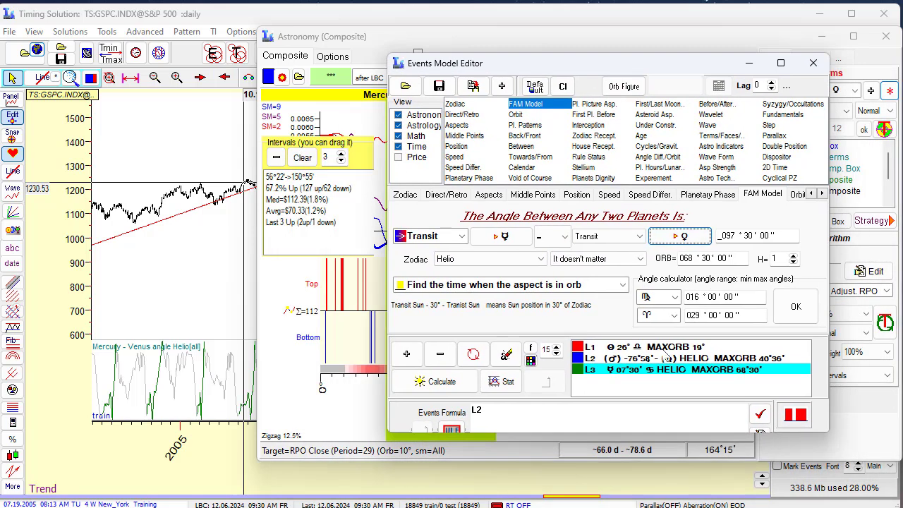
left_click(675, 297)
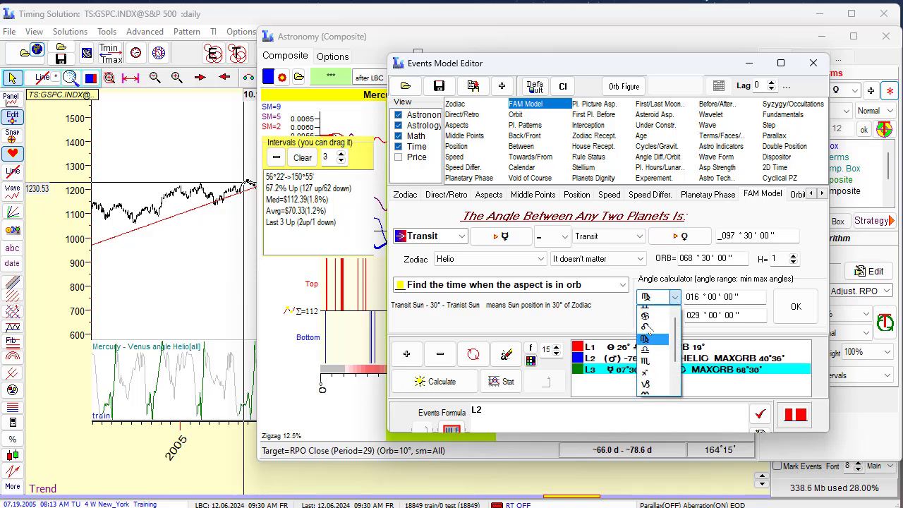
scroll(648, 321, "up", 1)
left_click(645, 312)
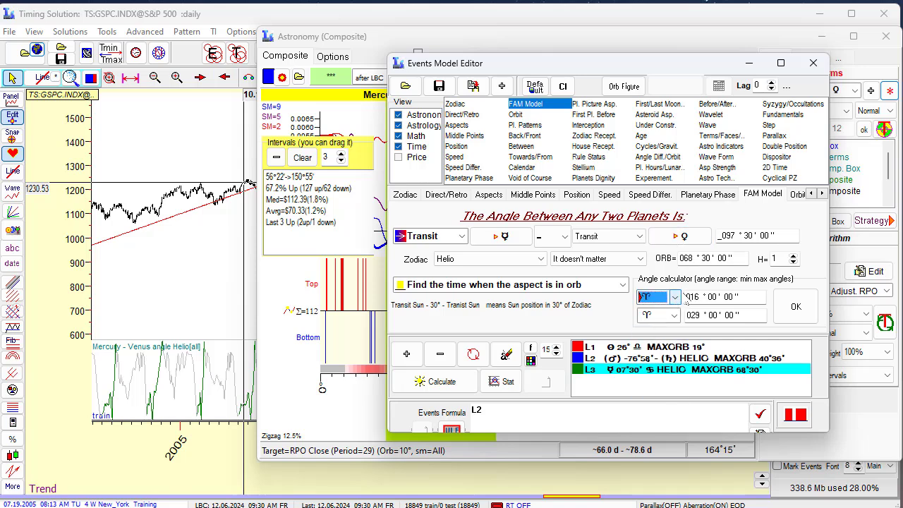
left_click(690, 297)
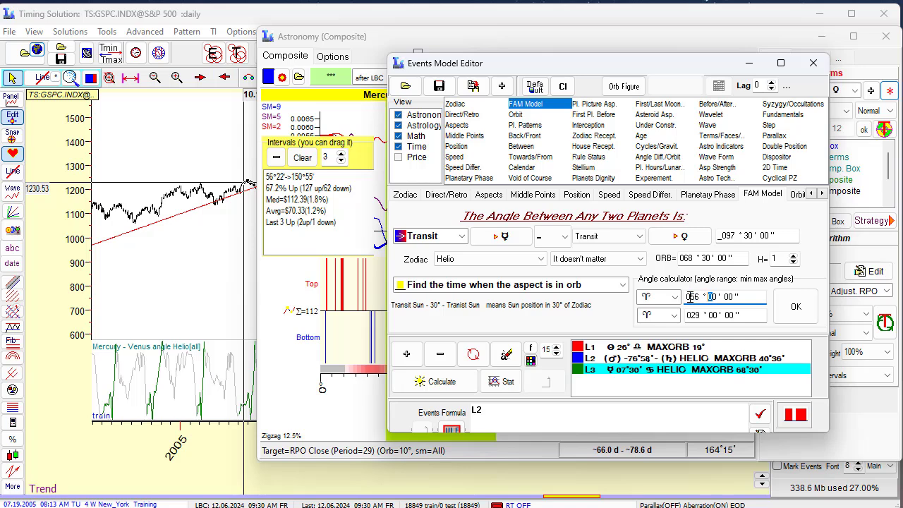
key("Right")
- Set the angle range's maximum to 150°00', apply the range and add the Mercury-Venus helio event to the model
left_click(695, 315)
double_click(695, 315)
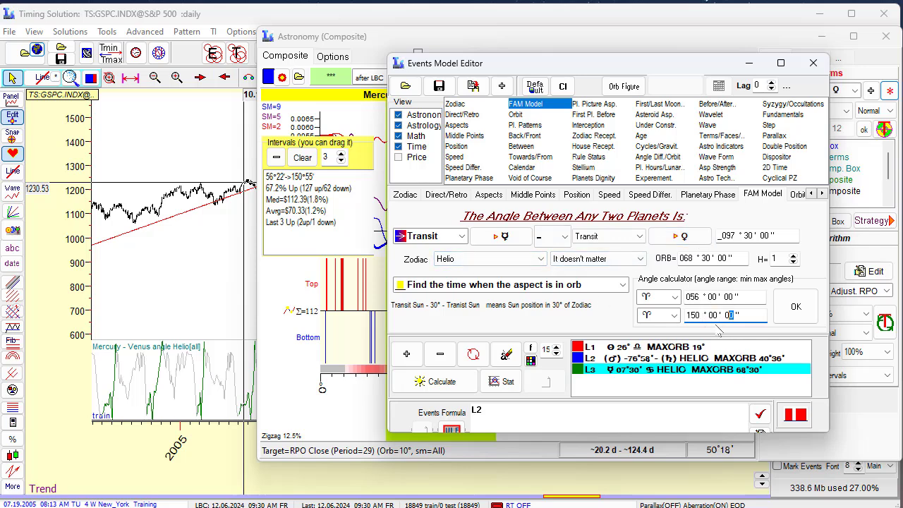
left_click(795, 312)
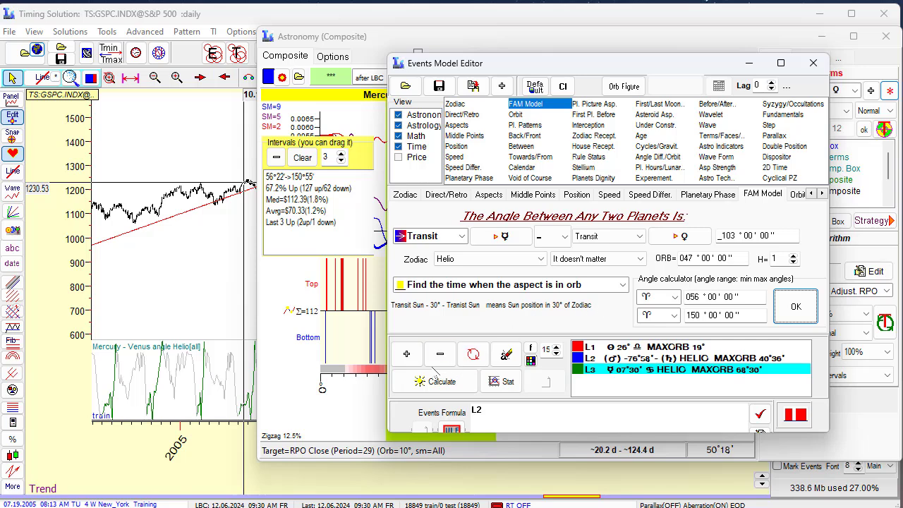
left_click(407, 354)
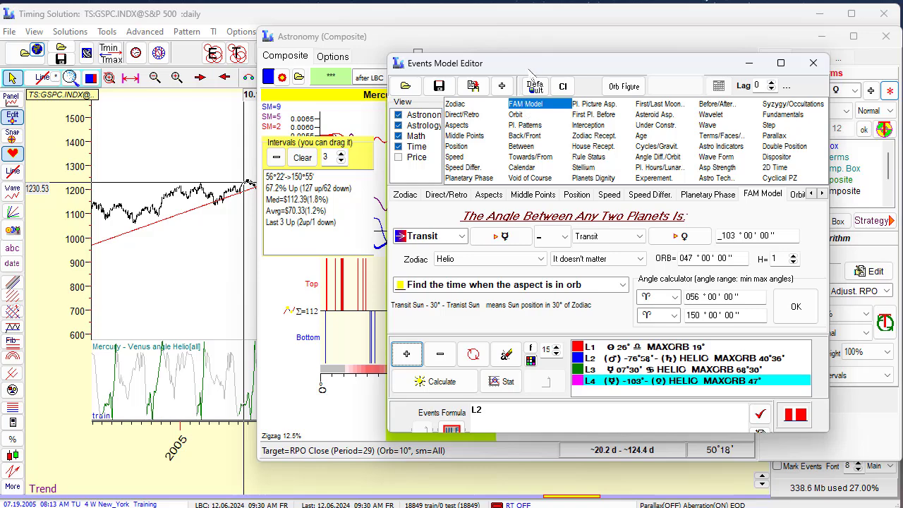
- Calculate the events model with the added Mercury-Venus event and bring the Astronomy composite window back to the front
left_click_drag(527, 67, 352, 91)
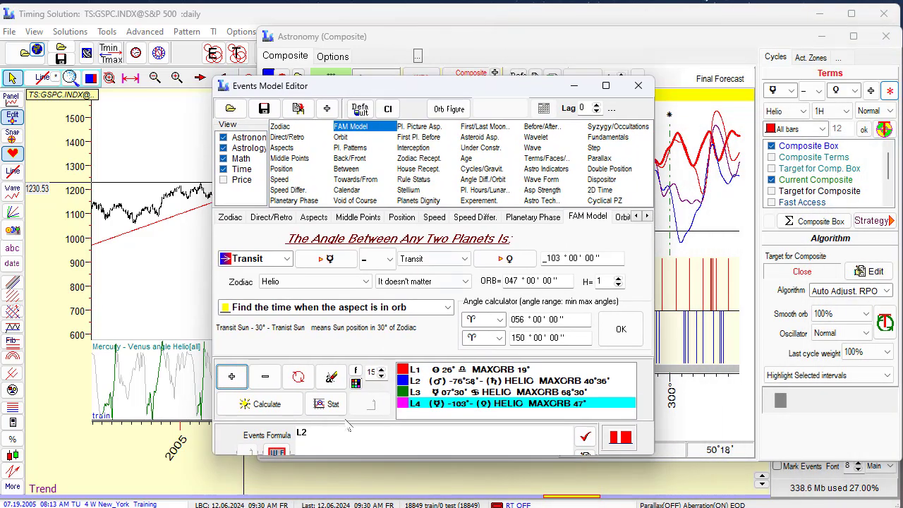
left_click(260, 404)
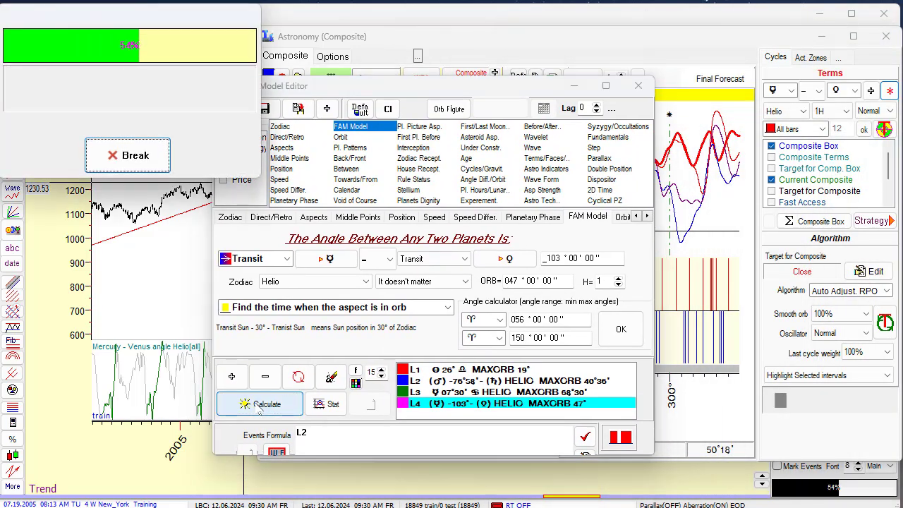
left_click_drag(494, 43, 389, 17)
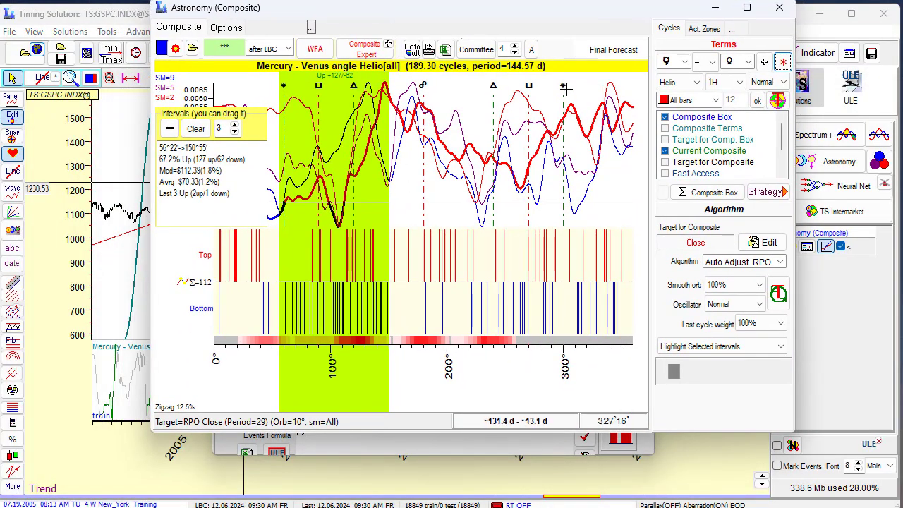
- Set the events formula to L1+L2+L3+L4 and recalculate the model so all four events are summed
key("Escape")
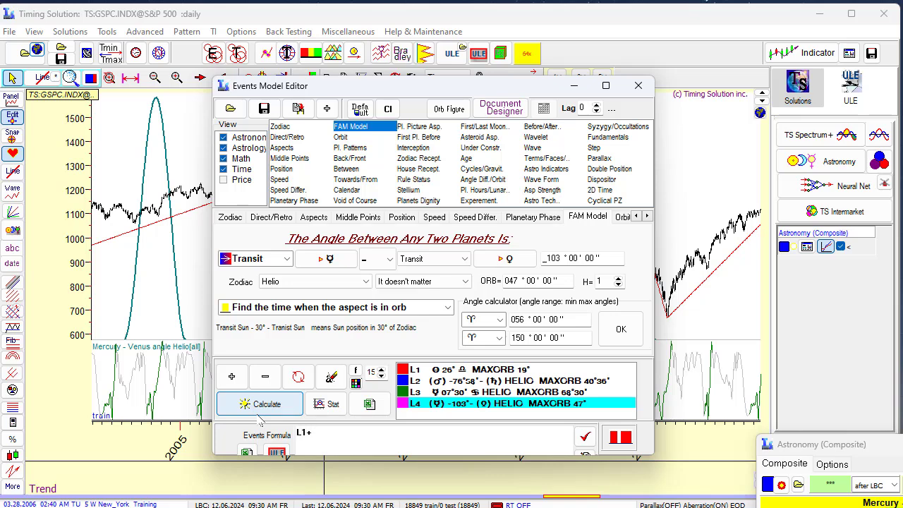
type("+L3+L")
type("4")
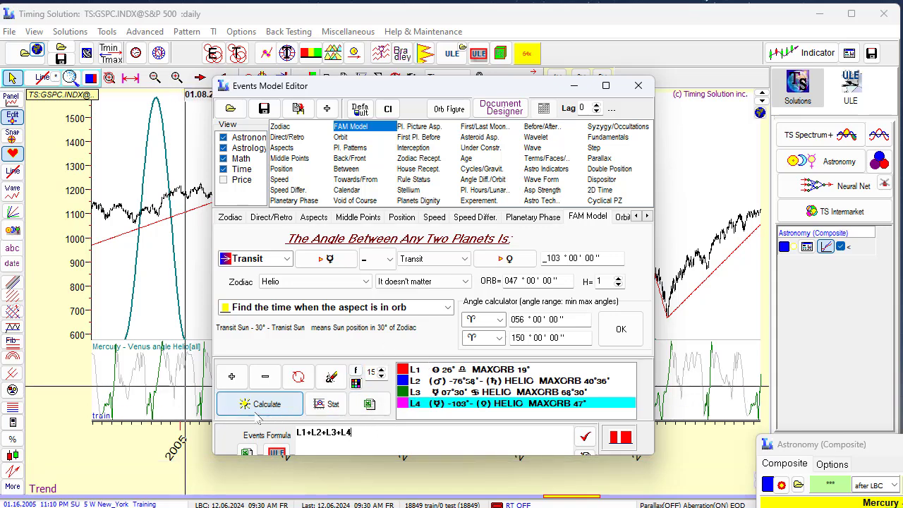
left_click(258, 416)
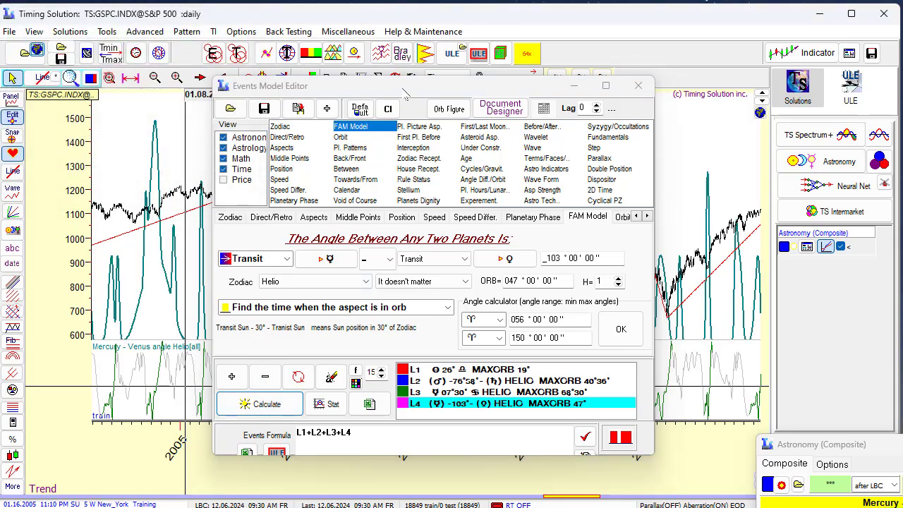
- Examine the combined events curve against the S&P 500 zigzag turning points across the chart history up to recent years
left_click_drag(408, 89, 488, 419)
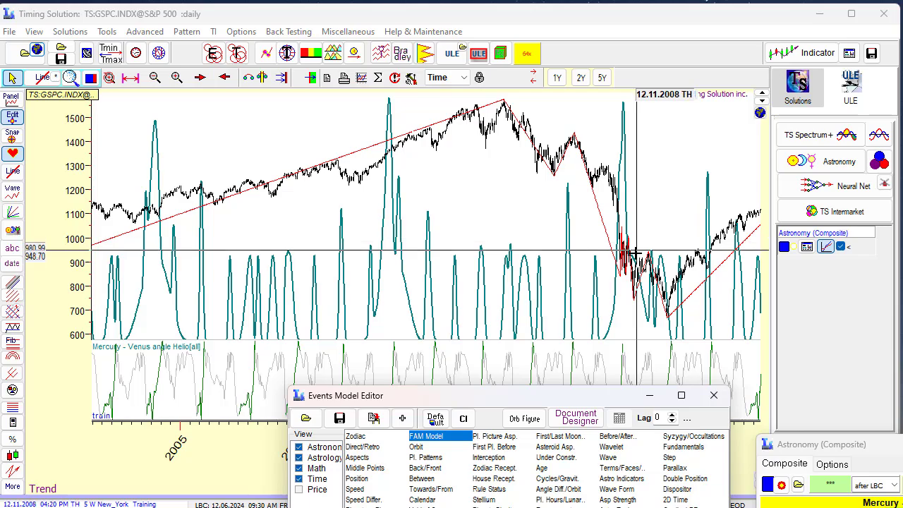
scroll(635, 253, "down", 2)
scroll(635, 253, "down", 1)
scroll(635, 253, "up", 1)
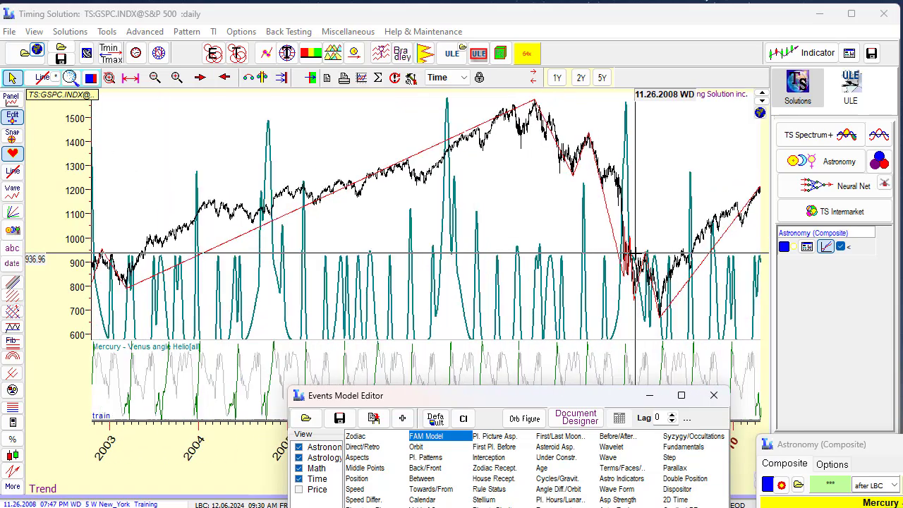
scroll(635, 253, "down", 1)
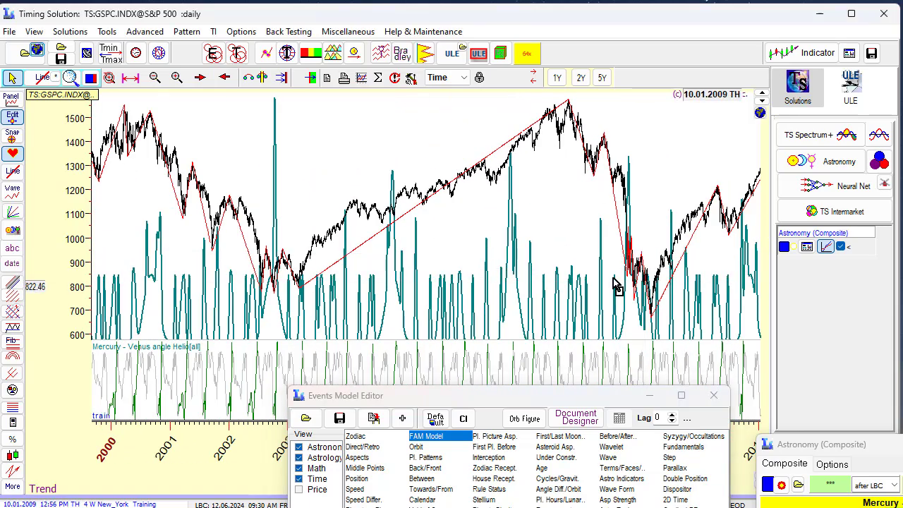
key("End")
left_click_drag(691, 267, 456, 261)
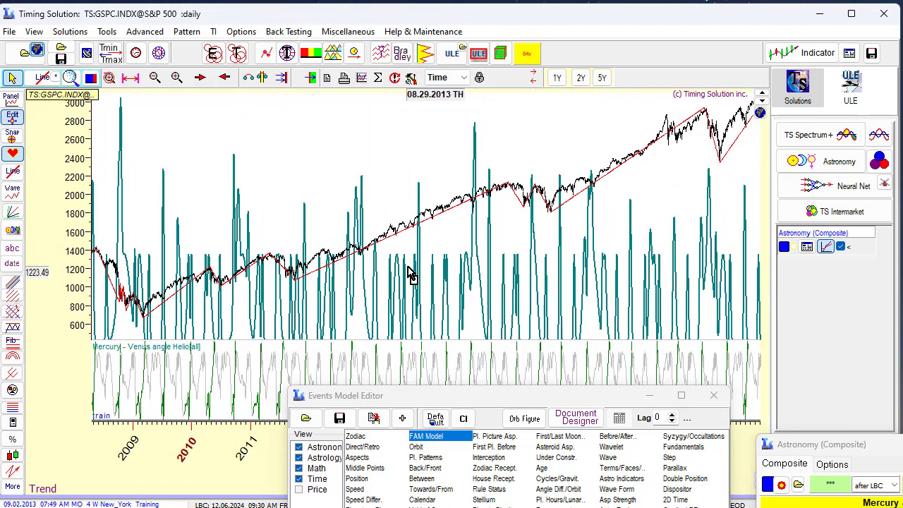
key("End")
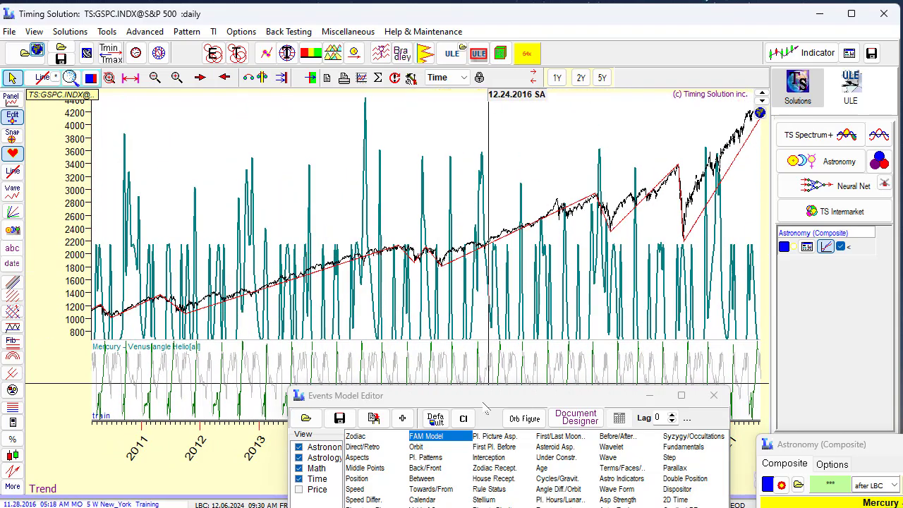
- Change the orb figure kind to Const in the Events Model Editor and recalculate the model
left_click_drag(492, 396, 374, 110)
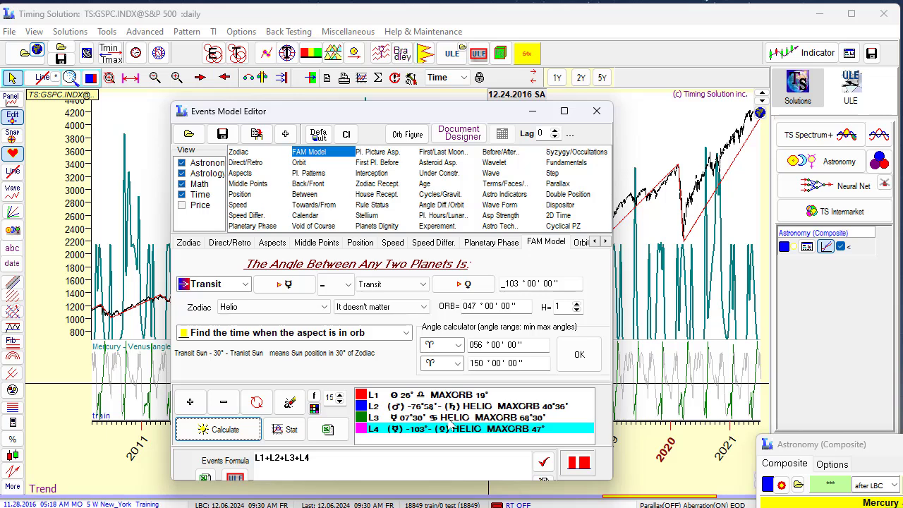
left_click(421, 141)
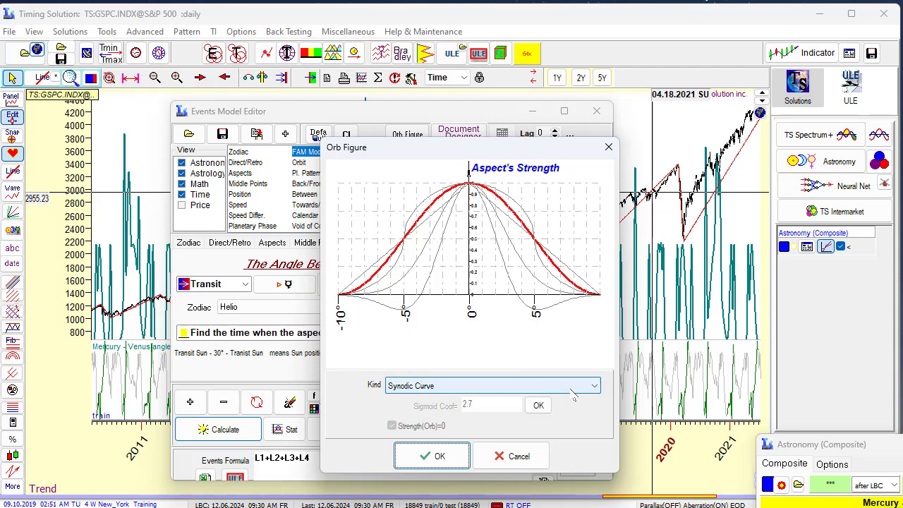
left_click(595, 392)
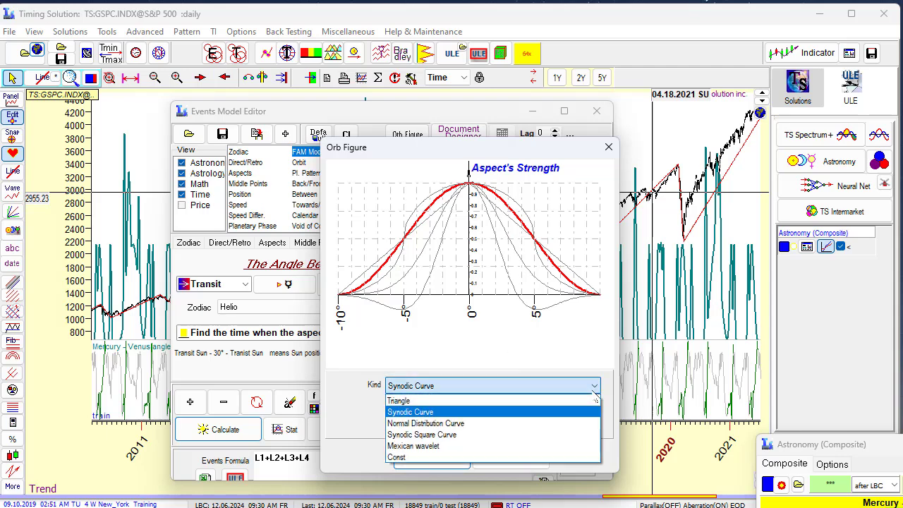
left_click(459, 458)
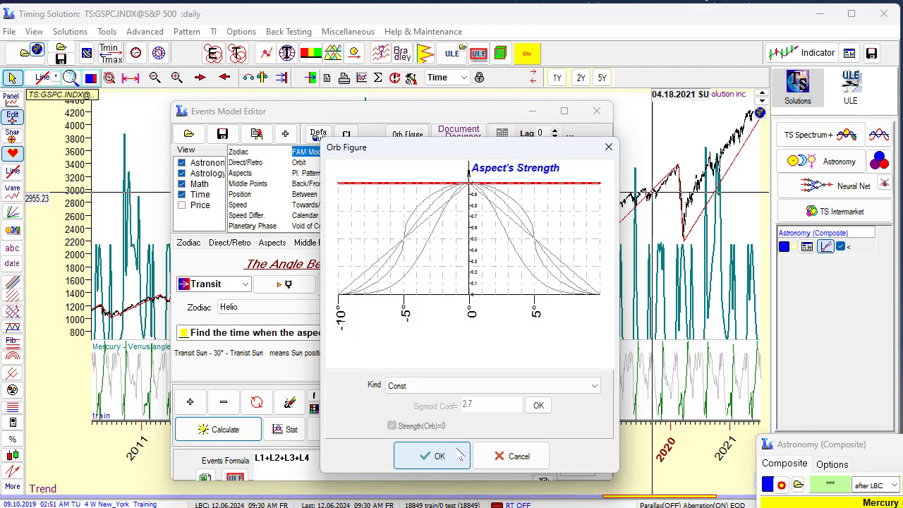
left_click(433, 458)
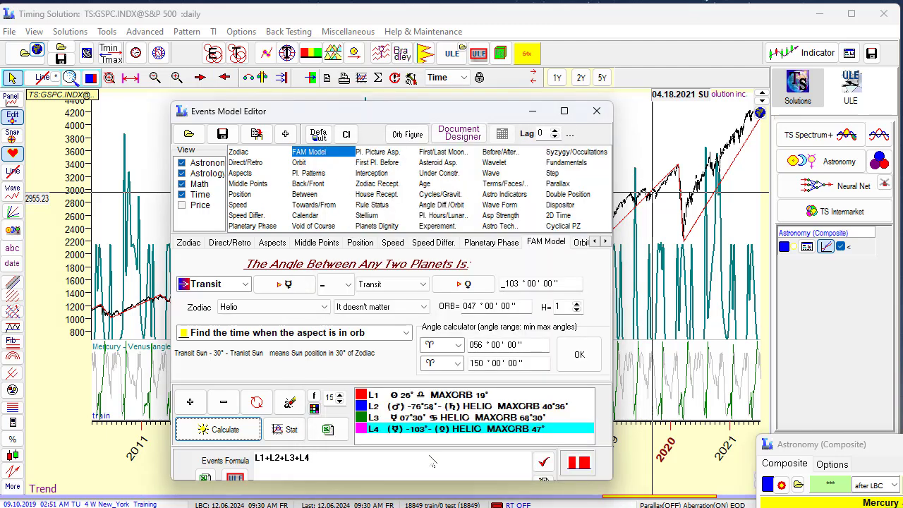
left_click(235, 432)
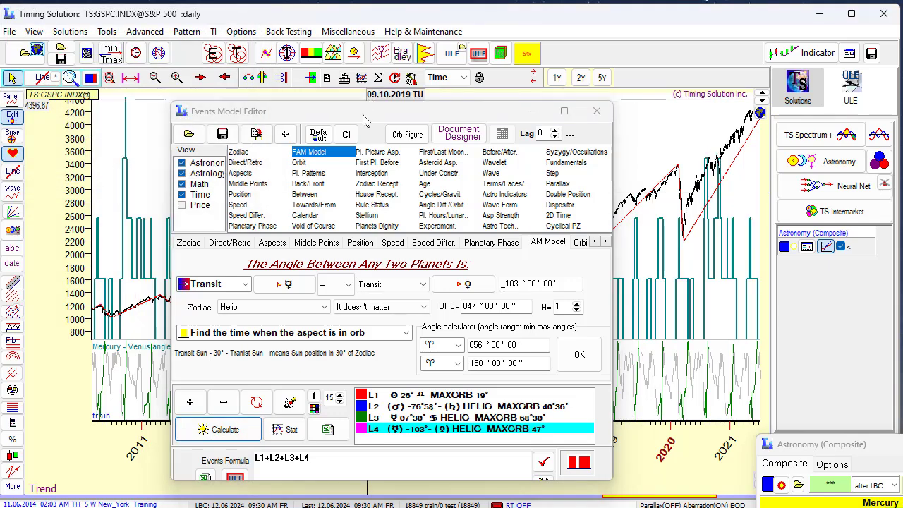
- Examine the stepped events curve against the price turning points, both close up around 2010 and over the longer history
left_click_drag(367, 113, 812, 229)
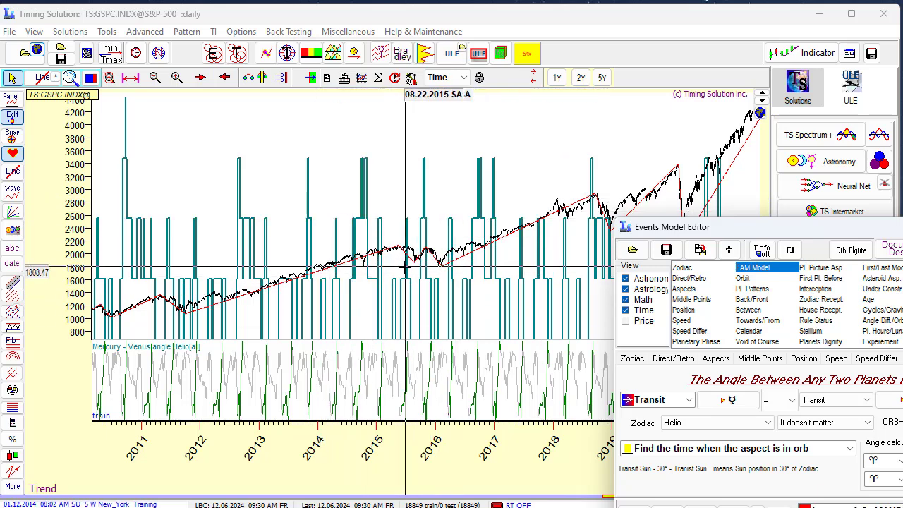
scroll(191, 336, "up", 5)
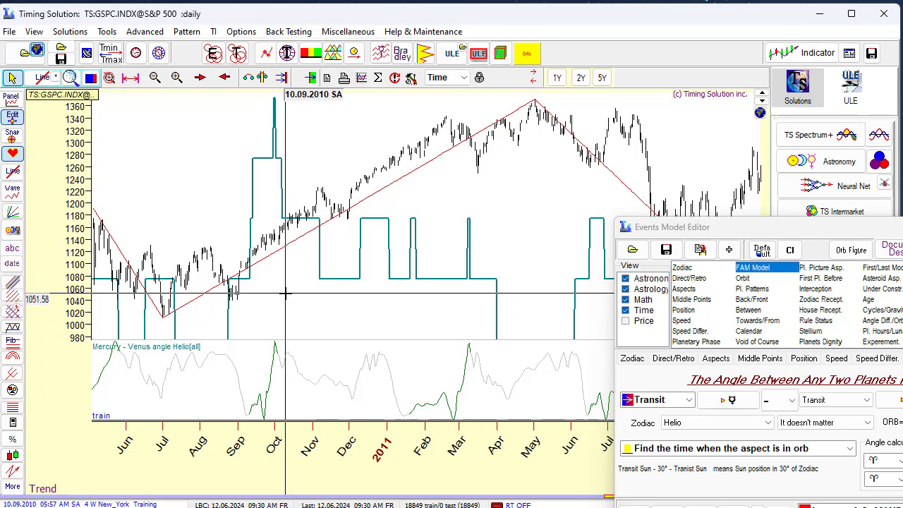
scroll(286, 293, "down", 1)
scroll(286, 293, "down", 3)
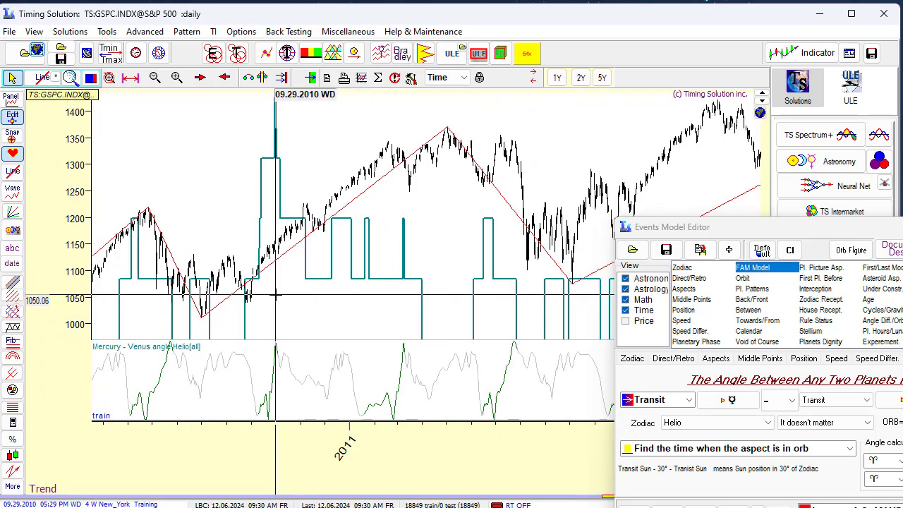
scroll(434, 257, "down", 4)
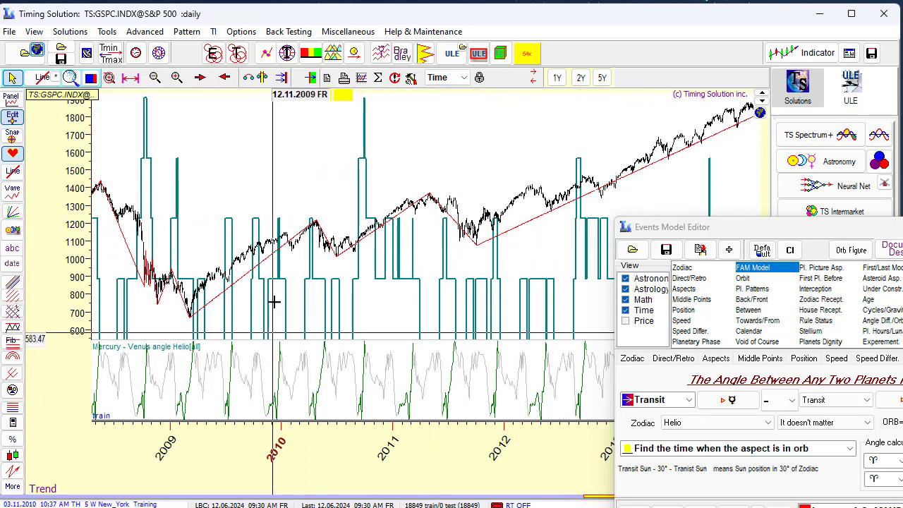
scroll(278, 273, "down", 2)
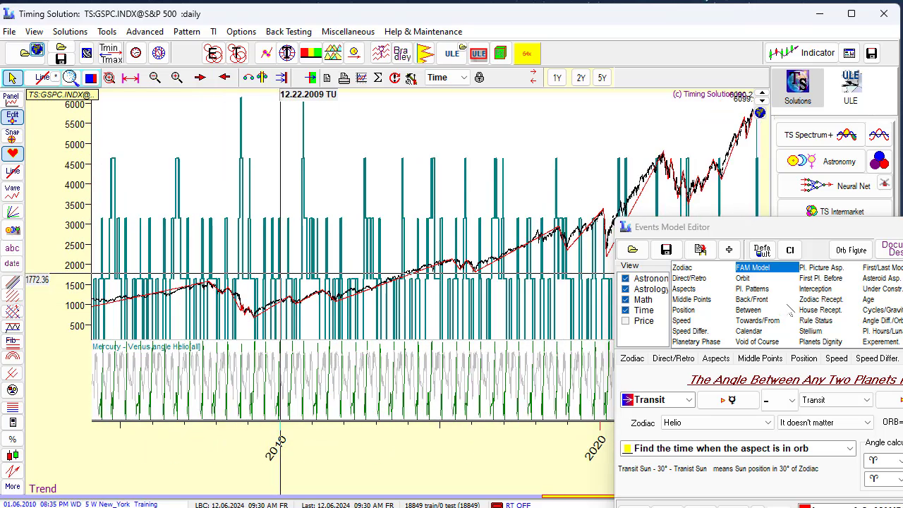
- Arrange the editor and composite windows over the chart and save the task to the file class_se_dec_8
left_click_drag(813, 233, 357, 115)
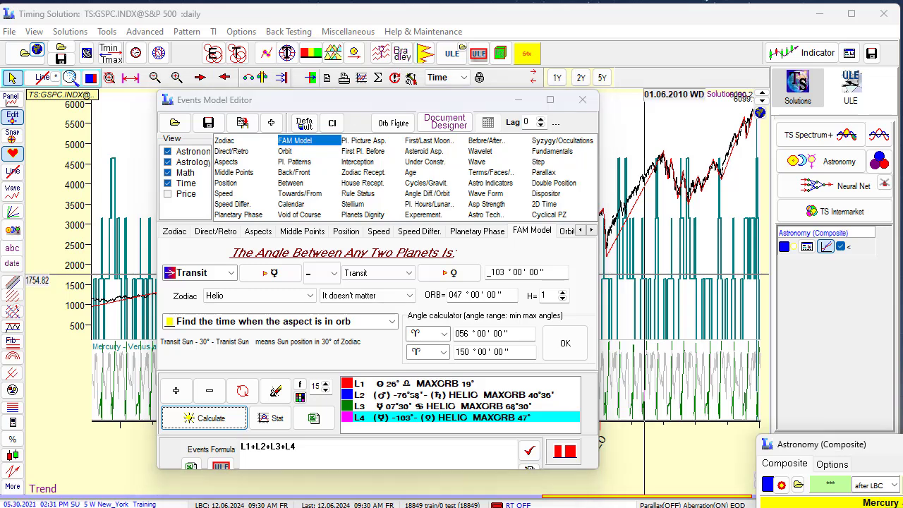
left_click_drag(826, 445, 870, 310)
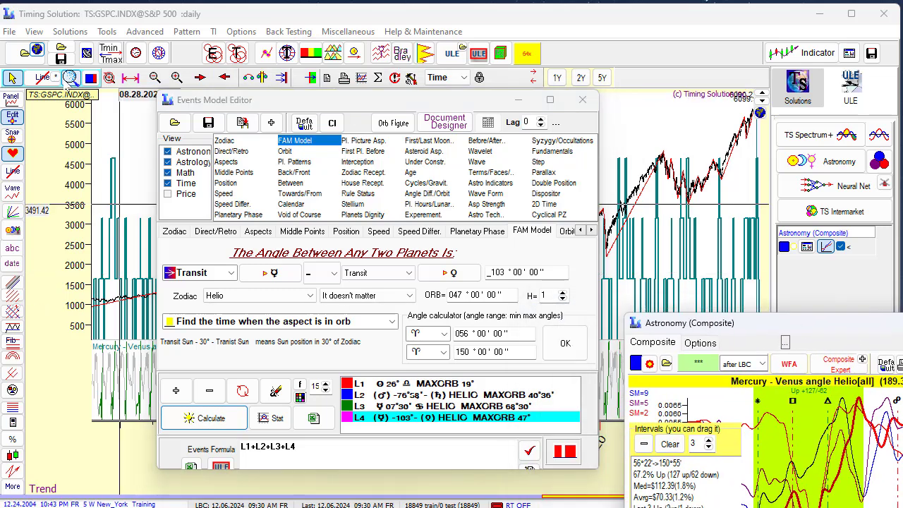
left_click(61, 57)
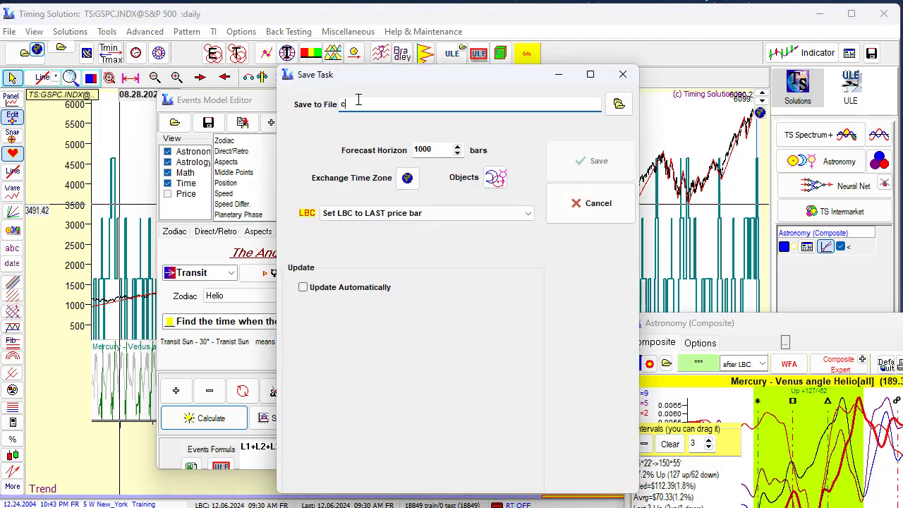
type("lass_")
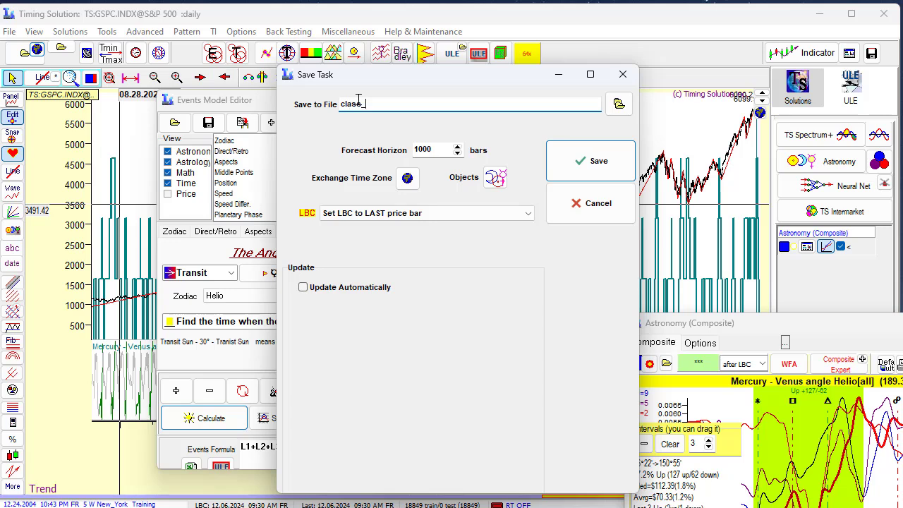
type("se_dec_8")
key("Return")
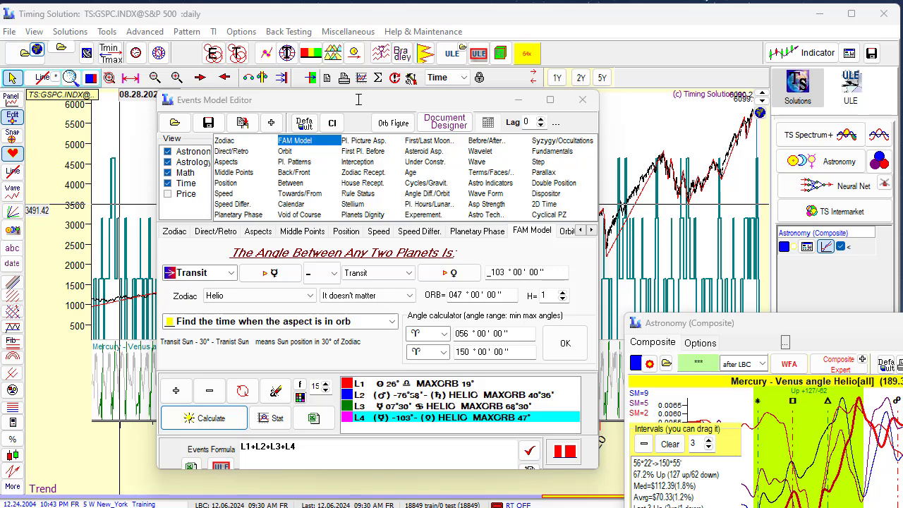
- Bring the Astronomy composite window forward and change its active zones kind to Fundamentals
left_click_drag(399, 103, 292, 67)
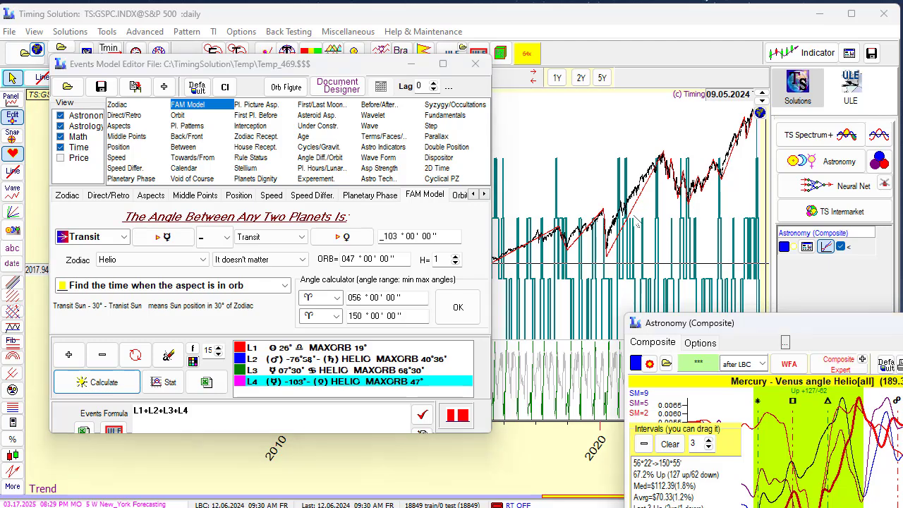
left_click_drag(824, 323, 283, 22)
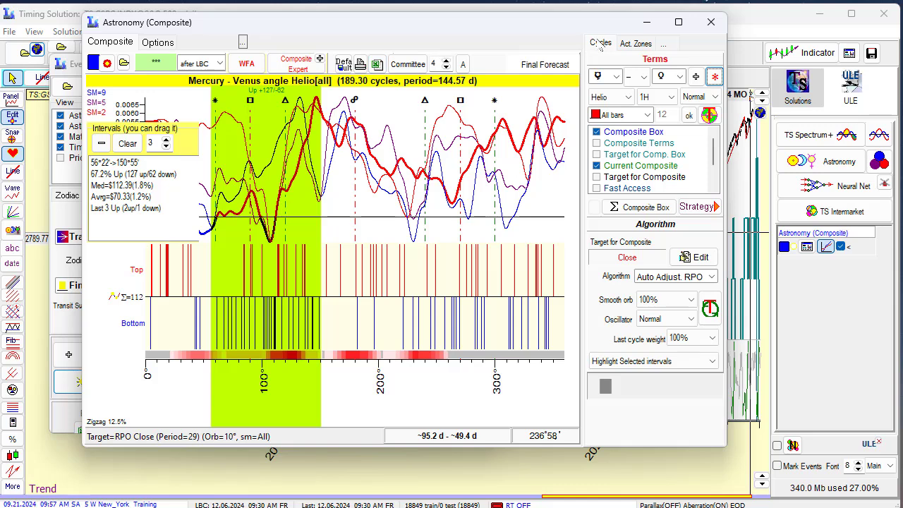
left_click(635, 44)
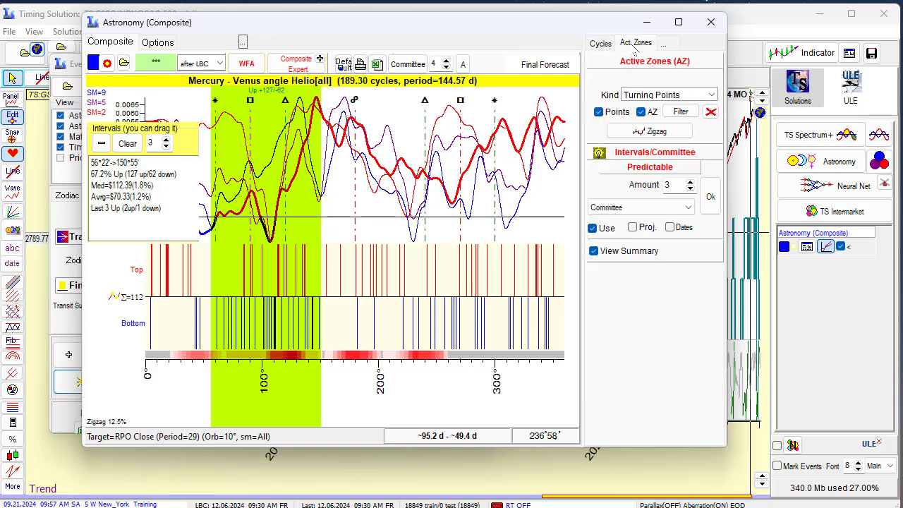
left_click(711, 97)
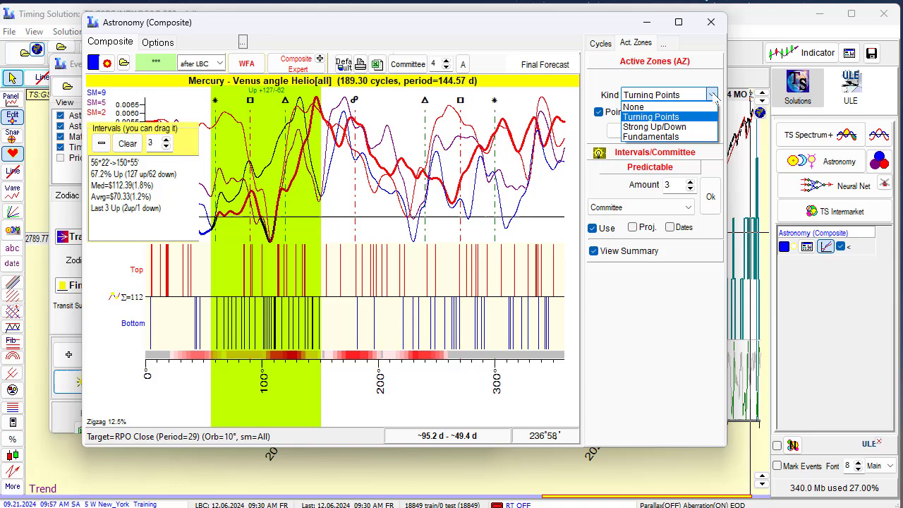
left_click(660, 136)
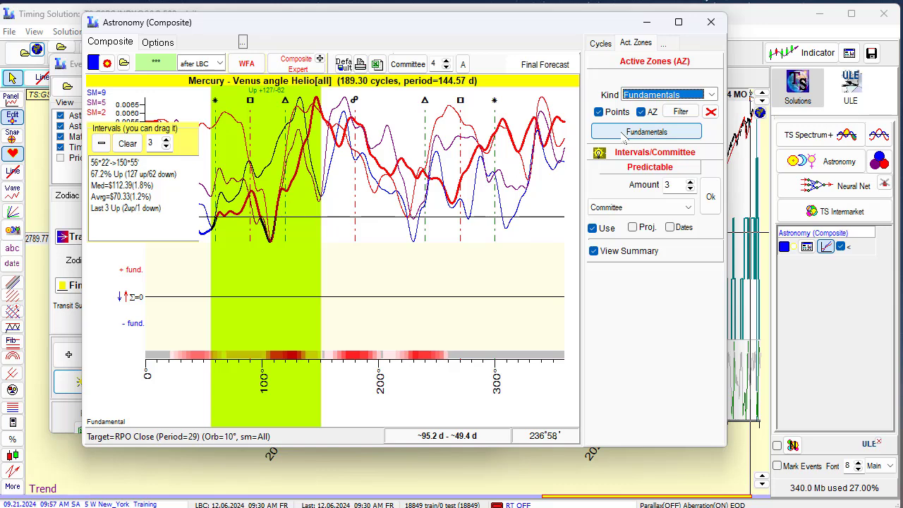
- Load the panic.fnd_d fundamentals file for the active zones and clear the highlighted interval on the Mercury-Venus composite
left_click(625, 134)
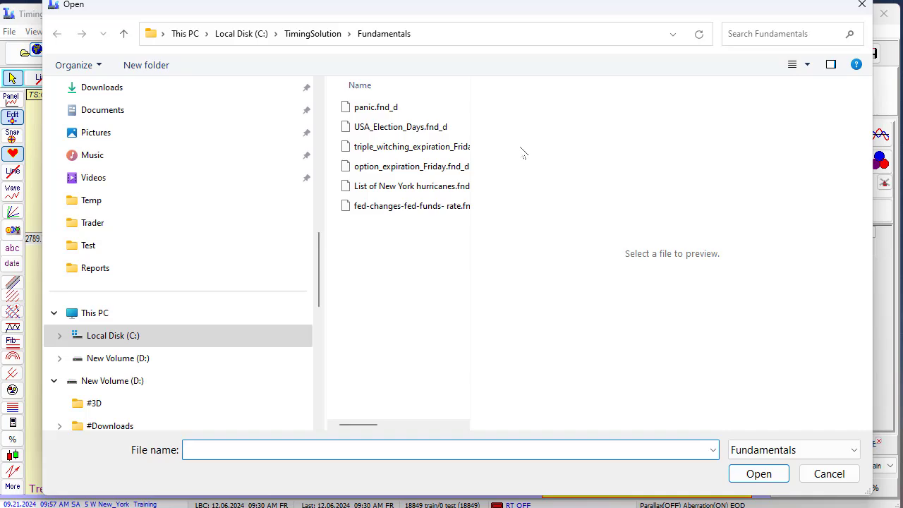
double_click(380, 109)
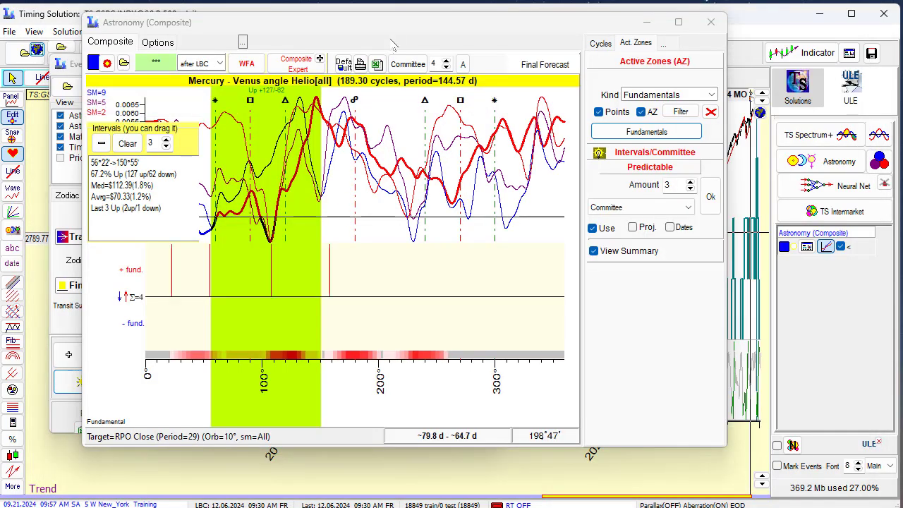
left_click_drag(393, 26, 480, 46)
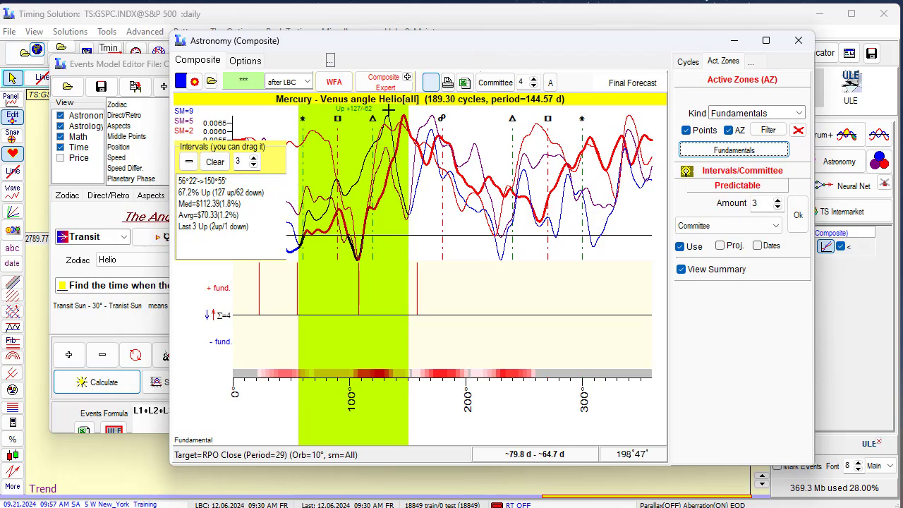
left_click(221, 162)
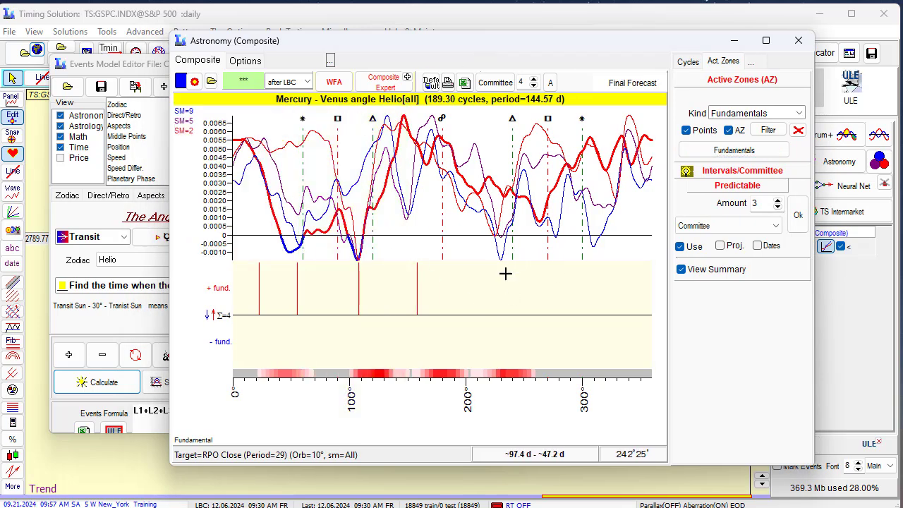